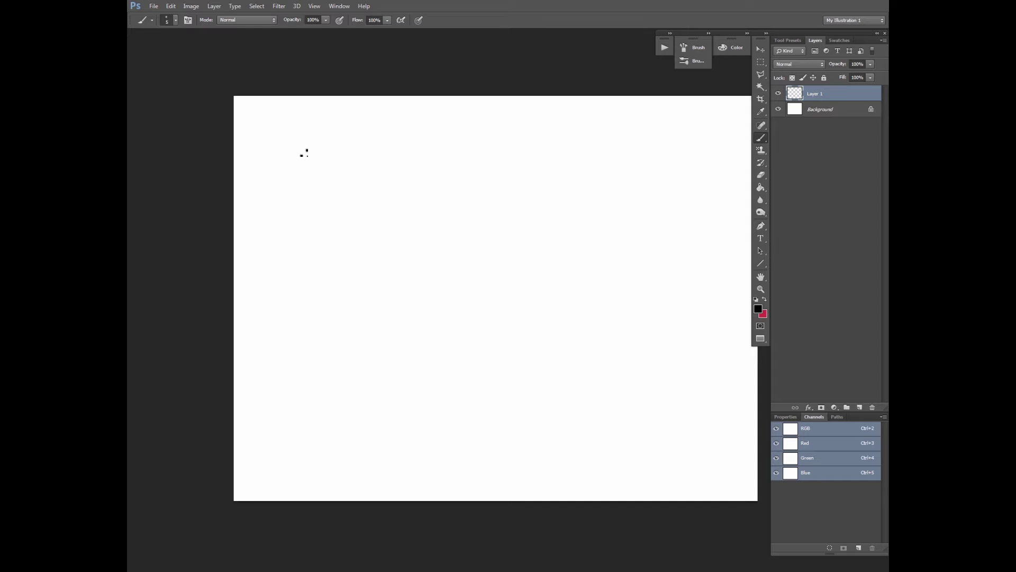
Draw four straight black brush lines fanning across the upper left, the last slanting furthest left
left_click(303, 153)
left_click(342, 306, "shift")
left_click(326, 149)
left_click(340, 223, "shift")
left_click(353, 297, "shift")
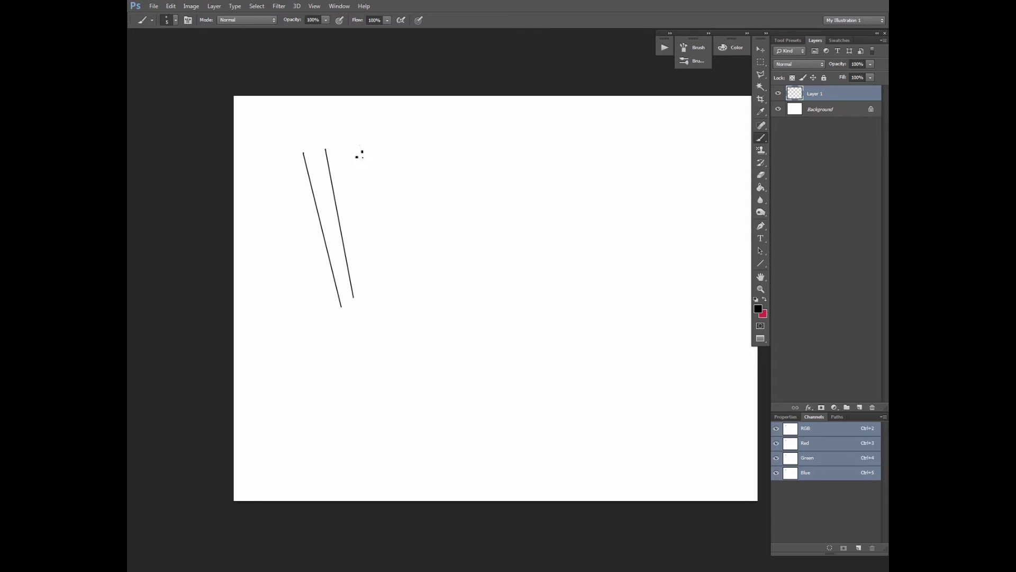
left_click(363, 297, "shift")
left_click(259, 174)
left_click(328, 312, "shift")
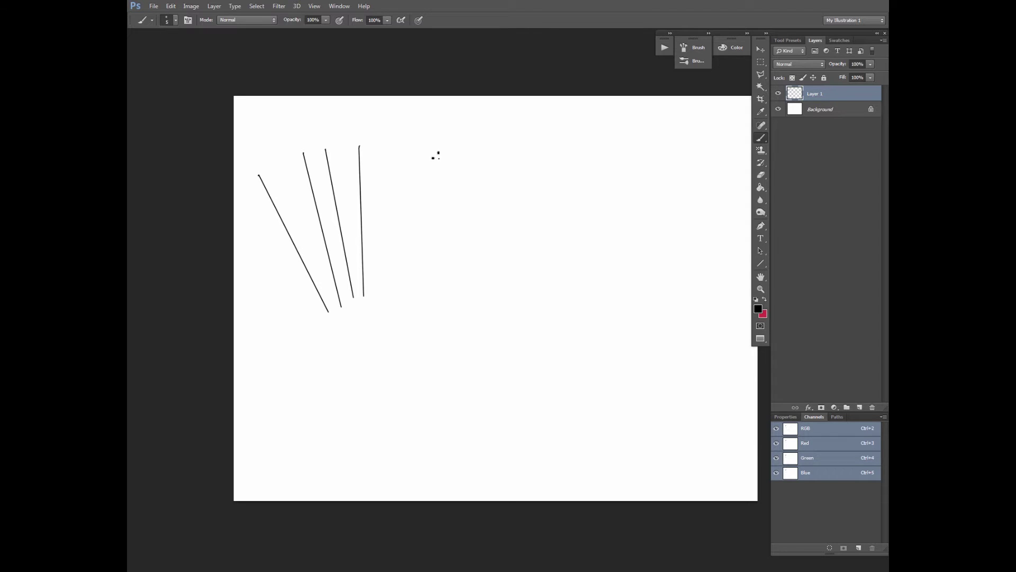
Paint four slanted freehand black lines right of the first fan, the last nearly vertical
left_click_drag(408, 139, 465, 297)
left_click_drag(439, 124, 486, 287)
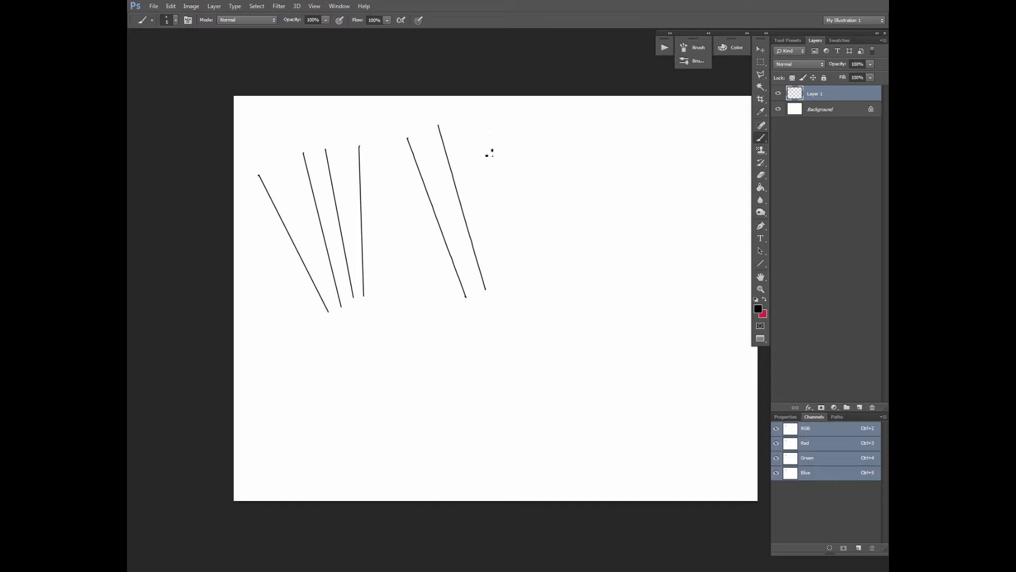
left_click_drag(468, 119, 502, 284)
left_click_drag(505, 112, 522, 274)
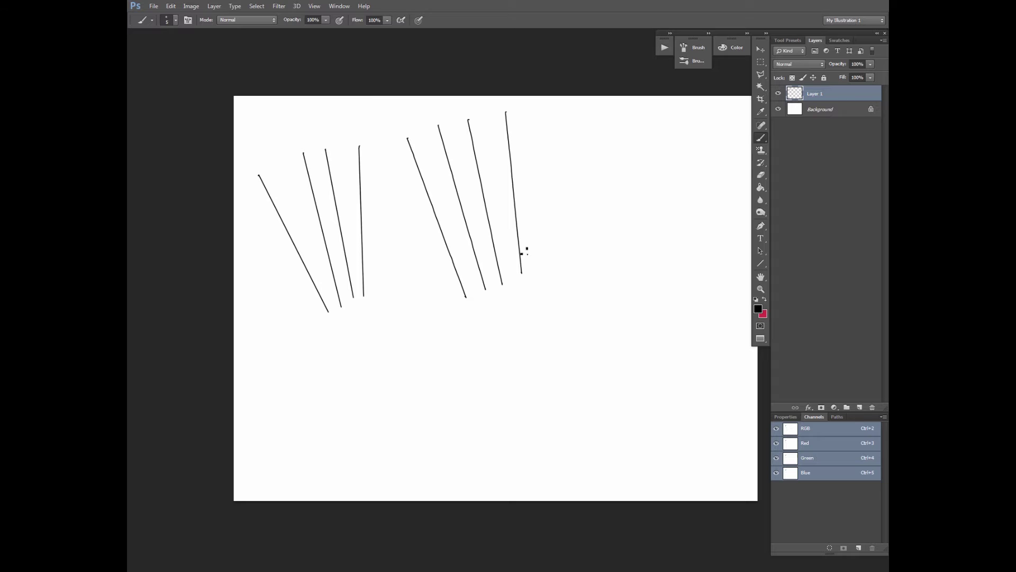
Zoom in and pan across the magnified black strokes
scroll(524, 251, "down", 1)
scroll(524, 251, "up", 4)
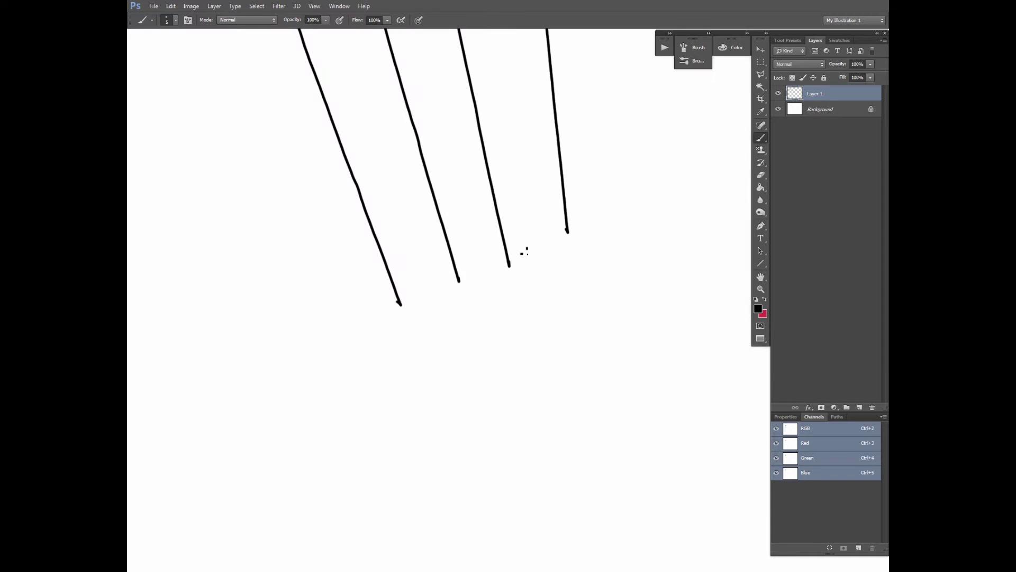
mouse_move(397, 220)
left_mouse_down()
mouse_move(564, 356)
mouse_move(644, 397)
left_mouse_up()
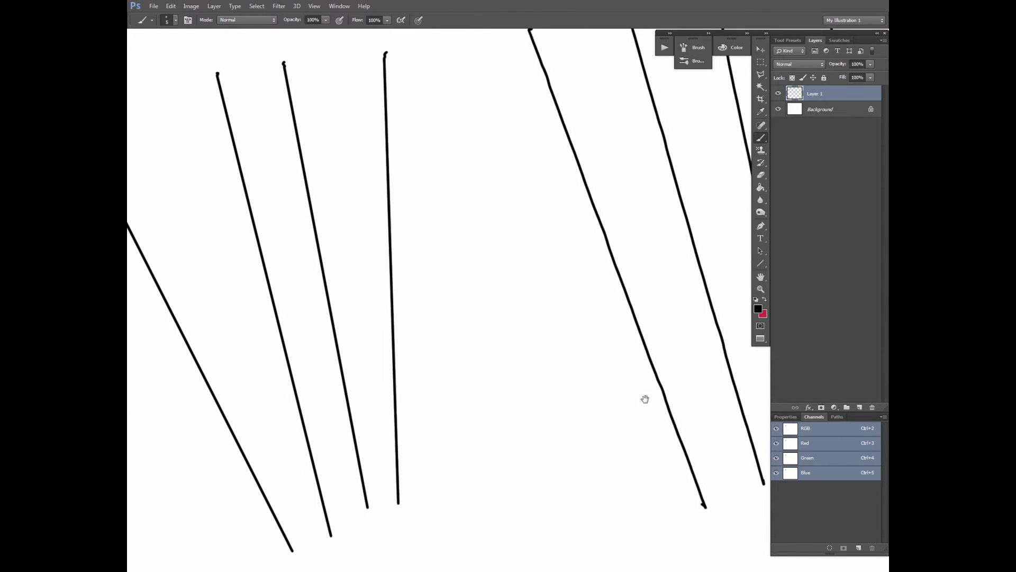
left_click_drag(530, 298, 585, 243)
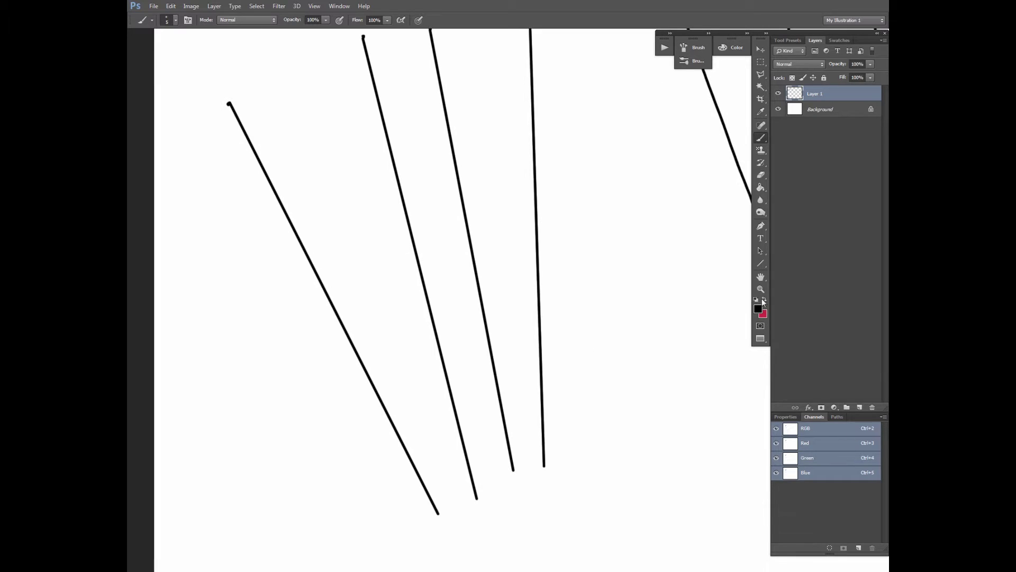
Make red the foreground colour and frame the freehand lines in view
key("x")
left_click_drag(618, 308, 388, 286)
mouse_move(642, 274)
left_mouse_down()
mouse_move(538, 284)
mouse_move(522, 300)
mouse_move(548, 402)
mouse_move(565, 412)
left_mouse_up()
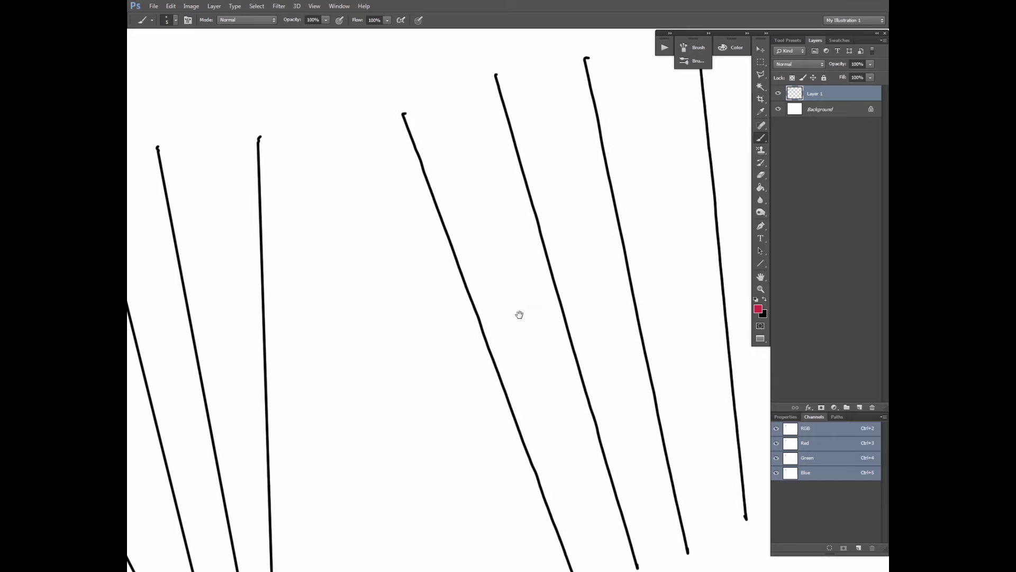
mouse_move(517, 302)
left_mouse_down()
mouse_move(513, 277)
mouse_move(502, 282)
left_mouse_up()
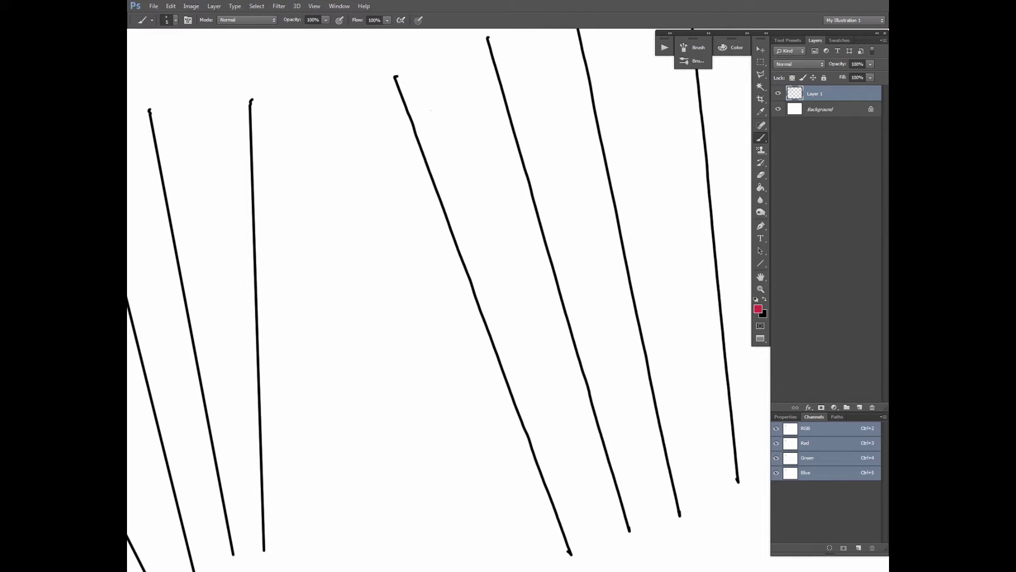
Paint two red arrows and a red ellipse marking the wobble in the first freehand line
mouse_move(436, 103)
left_mouse_down()
mouse_move(417, 121)
mouse_move(429, 118)
left_mouse_up()
mouse_move(437, 288)
left_mouse_down()
mouse_move(464, 281)
mouse_move(449, 295)
left_mouse_up()
mouse_move(530, 401)
left_mouse_down()
mouse_move(502, 448)
mouse_move(526, 398)
left_mouse_up()
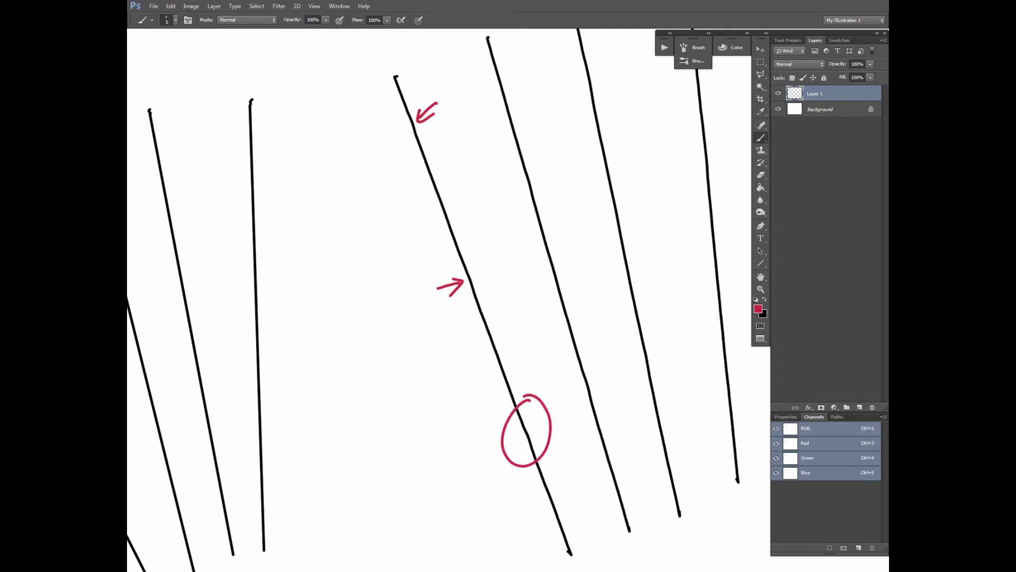
Zoom in with Ctrl+plus and pan along the lines to inspect them, then zoom back out
left_click_drag(544, 324, 531, 253)
key("ctrl+plus")
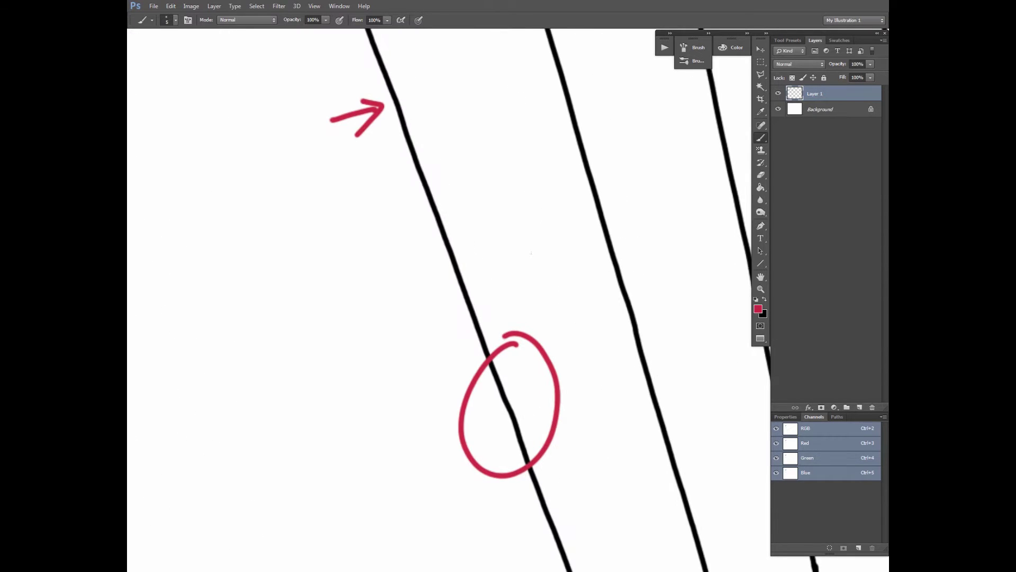
left_click_drag(578, 374, 535, 231)
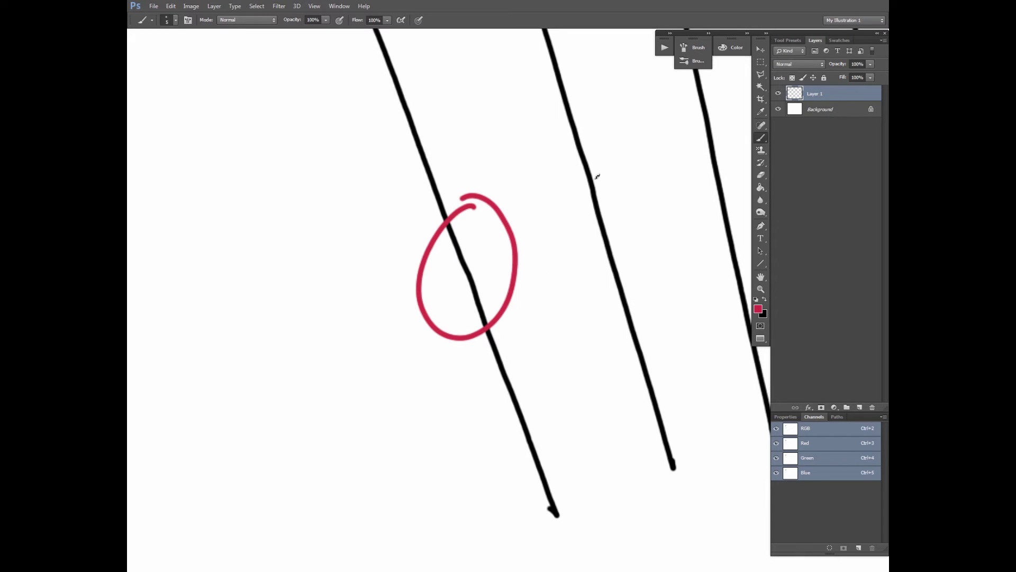
left_click_drag(658, 235, 427, 429)
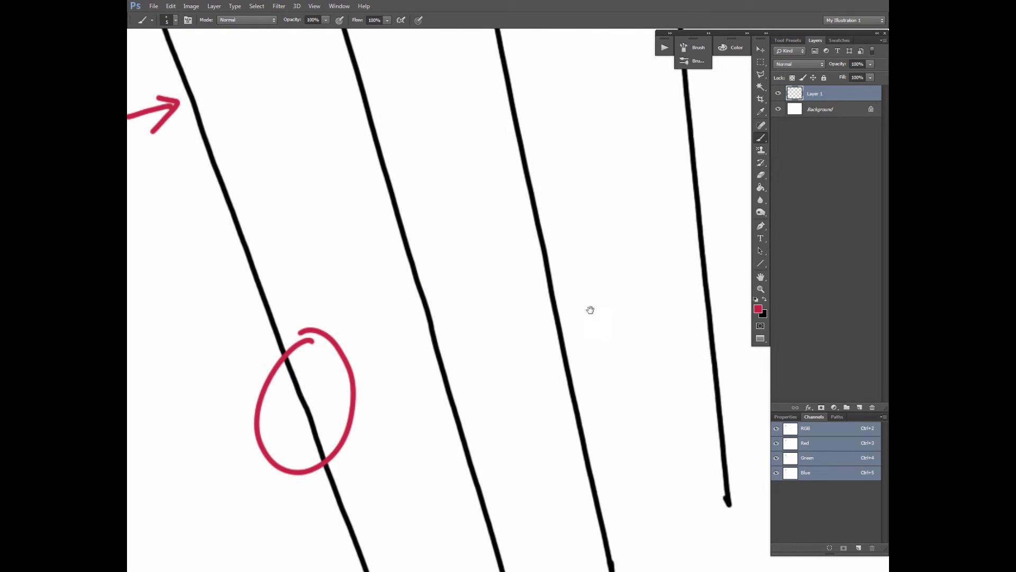
left_click_drag(587, 312, 531, 338)
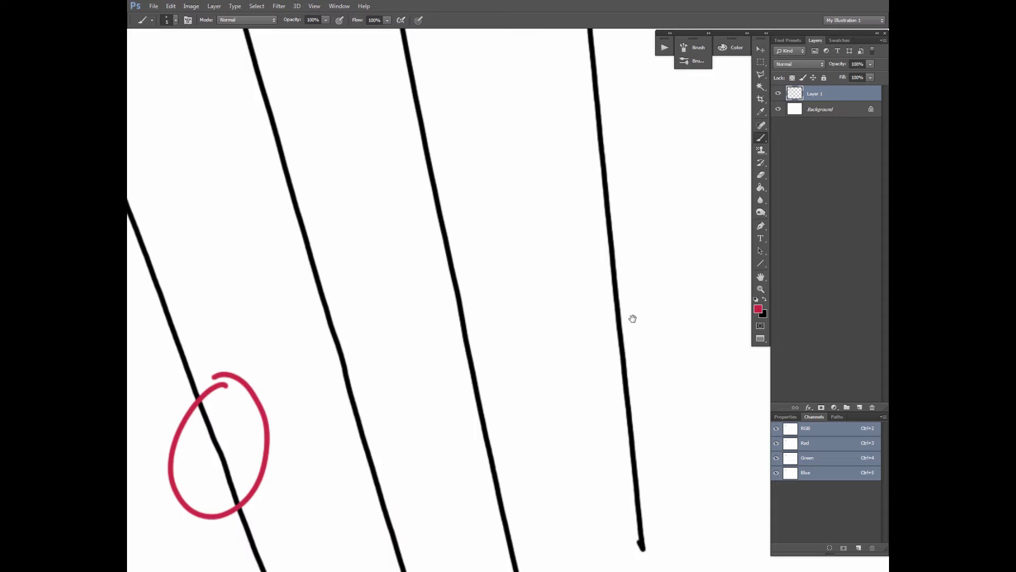
mouse_move(632, 319)
left_mouse_down()
mouse_move(614, 411)
mouse_move(630, 318)
mouse_move(613, 279)
left_mouse_up()
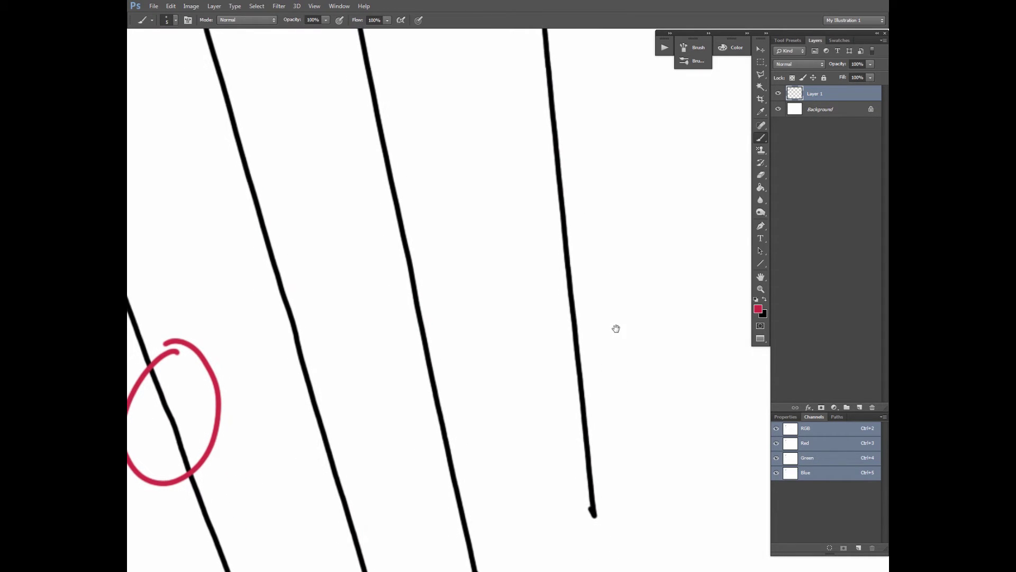
left_click_drag(614, 355, 610, 405)
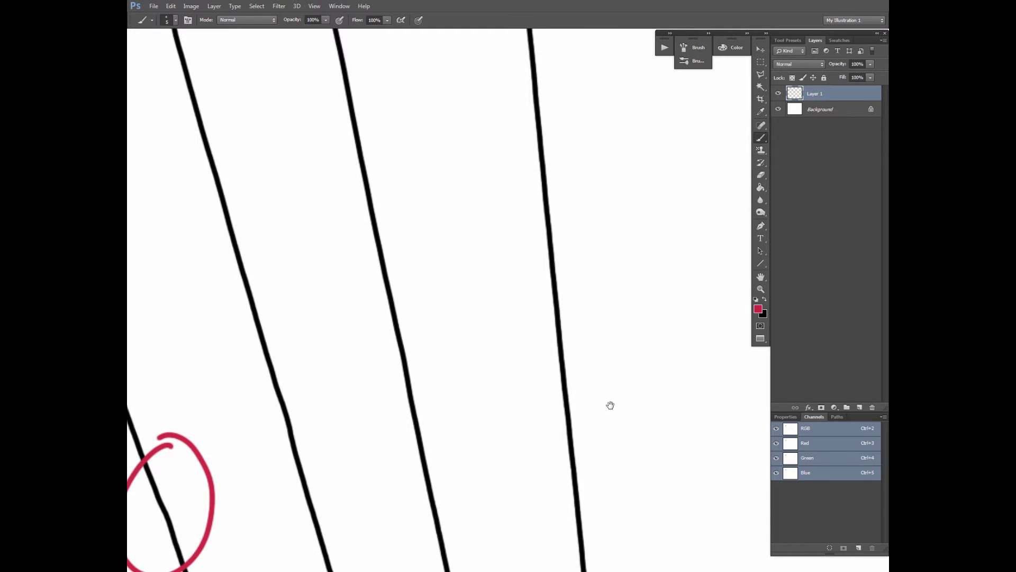
key("ctrl+minus")
key("ctrl+minus")
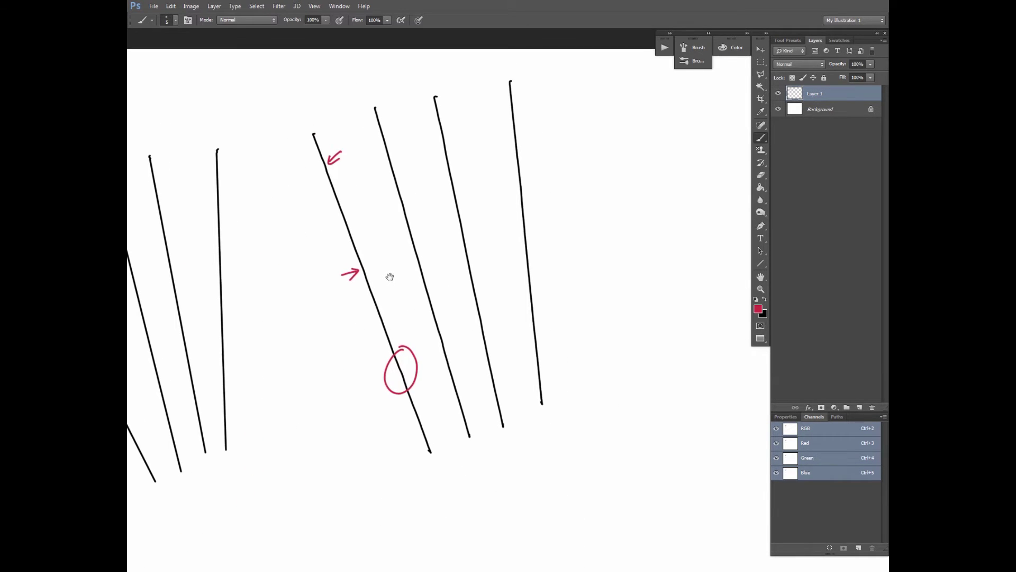
mouse_move(390, 276)
left_mouse_down()
mouse_move(581, 281)
mouse_move(540, 259)
left_mouse_up()
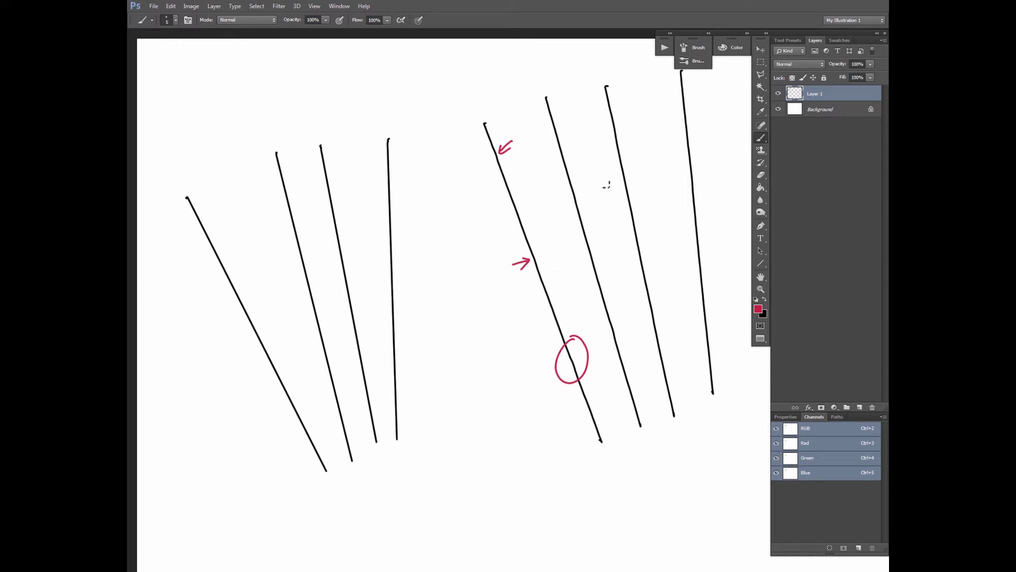
Enable the Smoothing option in the Brush settings panel, then collapse the panel
left_click(693, 53)
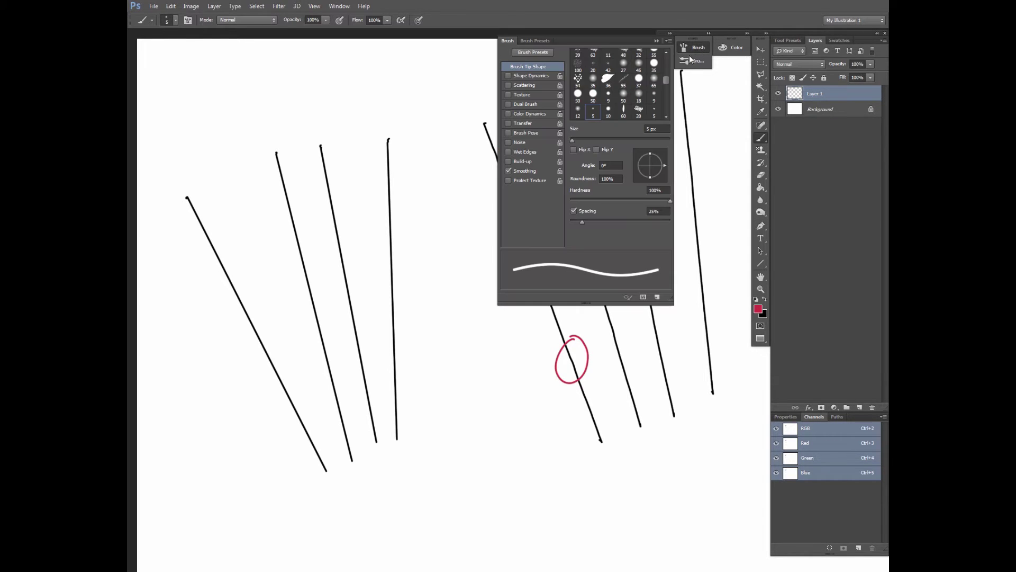
left_click(508, 170)
left_click(510, 171)
left_click(656, 41)
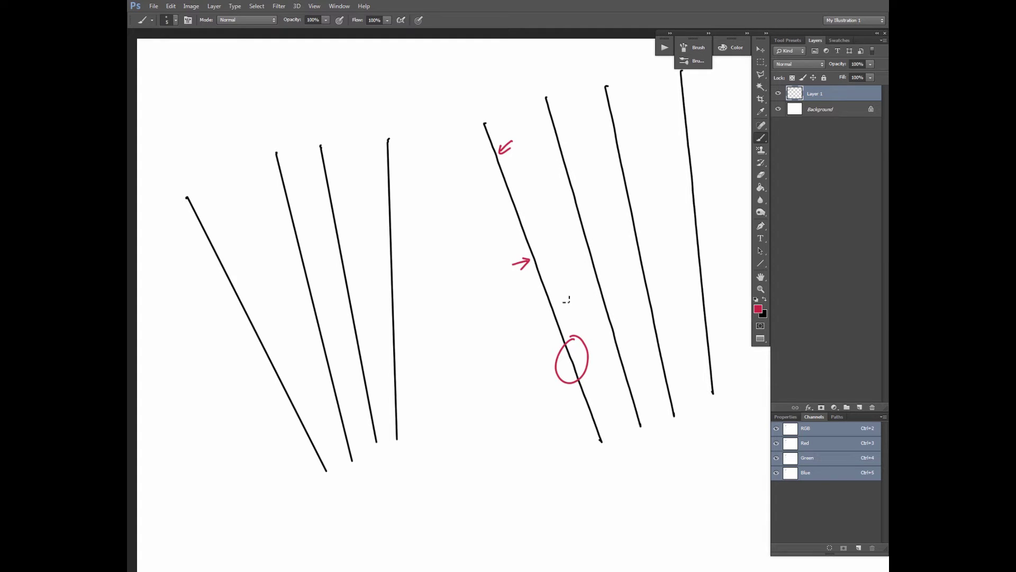
Zoom out to the whole canvas, undo a stray red test stroke and switch back to black
left_click_drag(486, 324, 415, 261)
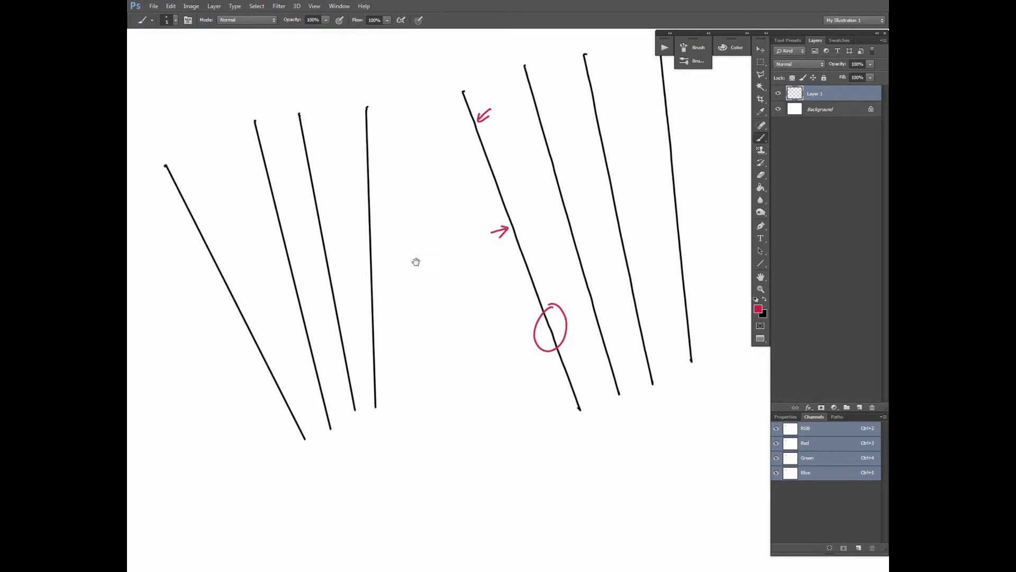
mouse_move(646, 257)
left_mouse_down()
mouse_move(555, 343)
mouse_move(569, 344)
left_mouse_up()
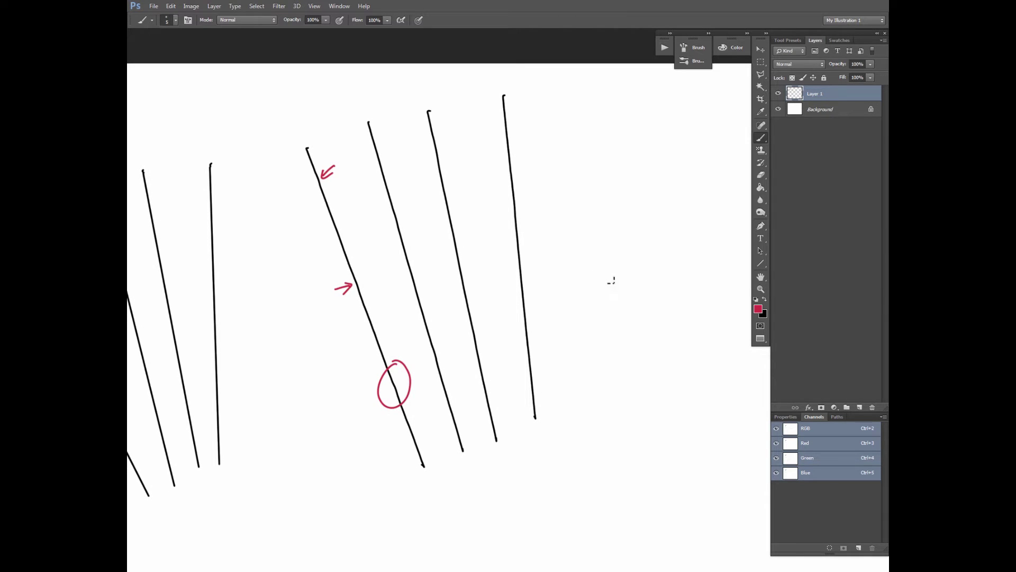
key("ctrl+minus")
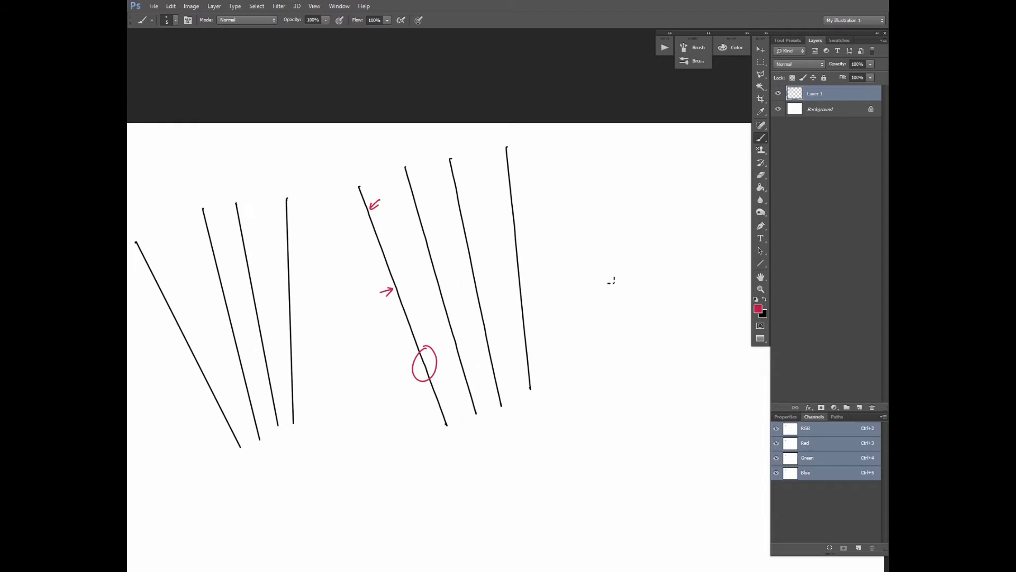
key("ctrl+minus")
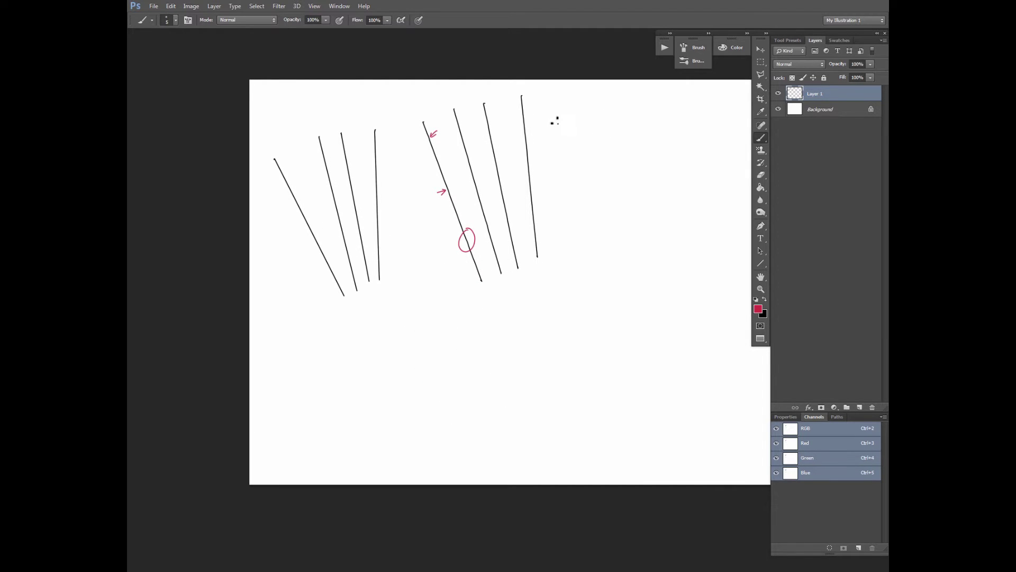
left_click_drag(552, 126, 570, 151)
key("ctrl+z")
key("x")
Brush two parallel black diagonal lines slanting down at the upper right
left_click_drag(546, 120, 636, 245)
left_click_drag(558, 108, 648, 231)
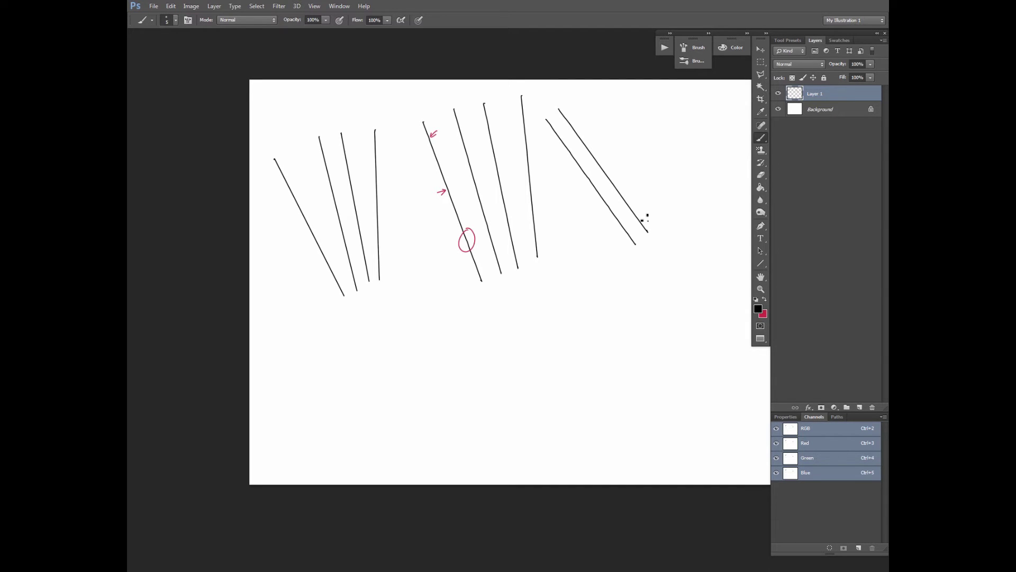
key("ctrl+plus")
left_click_drag(652, 255, 532, 373)
key("ctrl+plus")
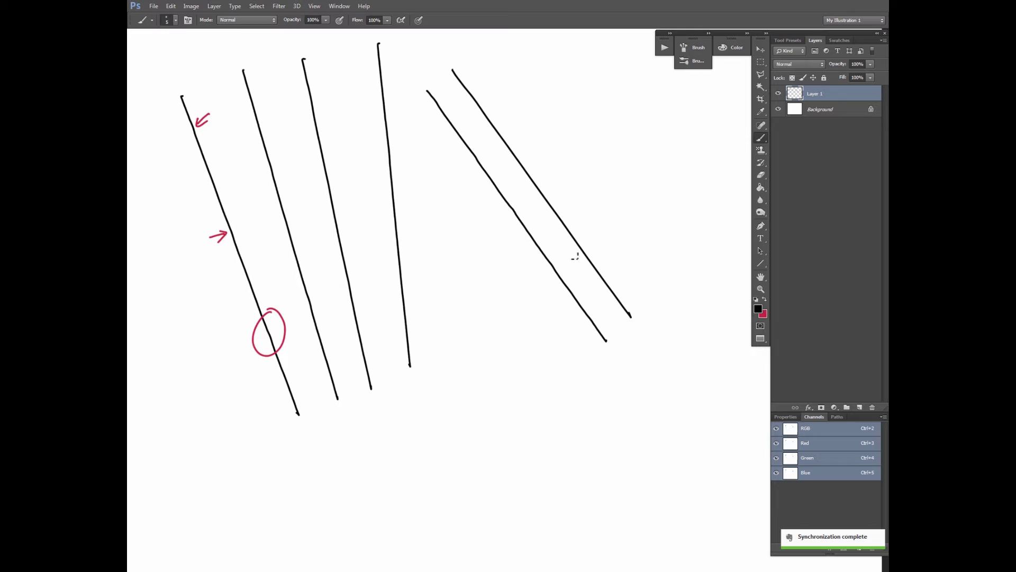
Switch to red, draw an arrow at each diagonal line, and pan to the canvas's right side
left_click(765, 300)
mouse_move(570, 212)
left_mouse_down()
mouse_move(581, 218)
mouse_move(586, 195)
left_mouse_up()
mouse_move(489, 269)
left_mouse_down()
mouse_move(535, 256)
mouse_move(523, 255)
mouse_move(515, 279)
left_mouse_up()
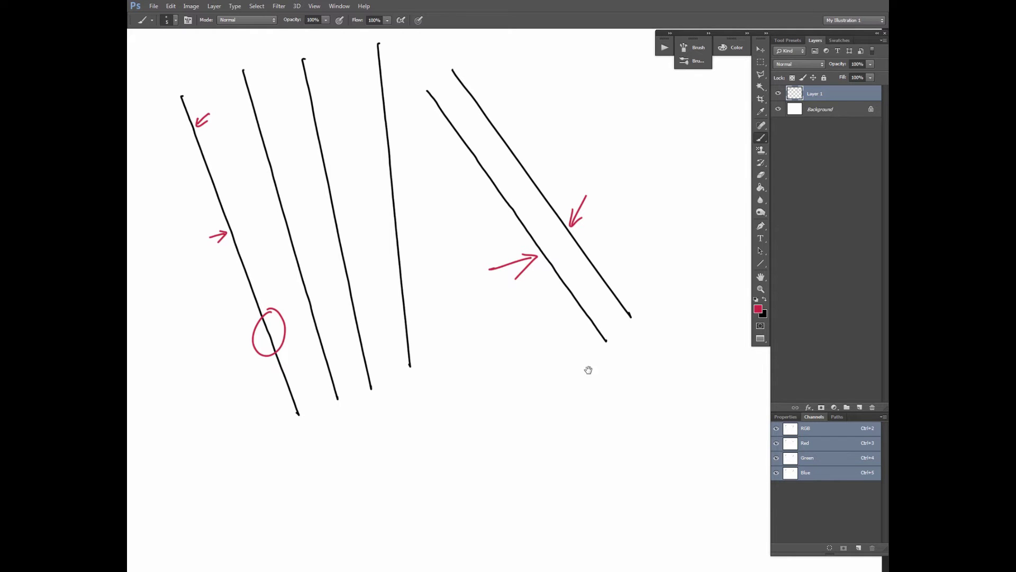
left_click_drag(588, 368, 406, 474)
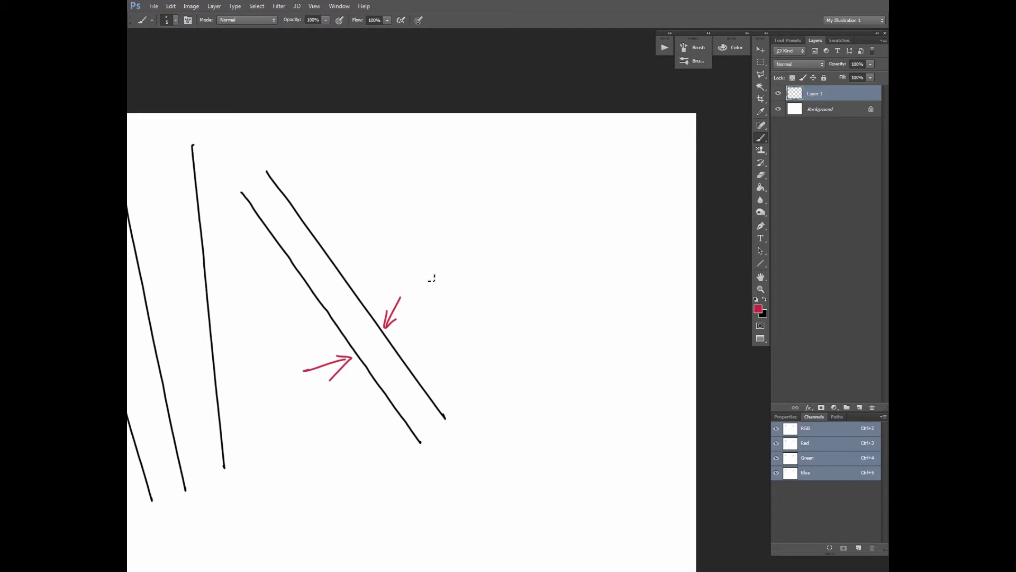
Replace a red wavy stroke with two parallel black S-shaped waves beside the diagonal lines
mouse_move(432, 279)
left_mouse_down()
mouse_move(449, 232)
mouse_move(486, 207)
mouse_move(518, 205)
mouse_move(579, 240)
mouse_move(600, 232)
left_mouse_up()
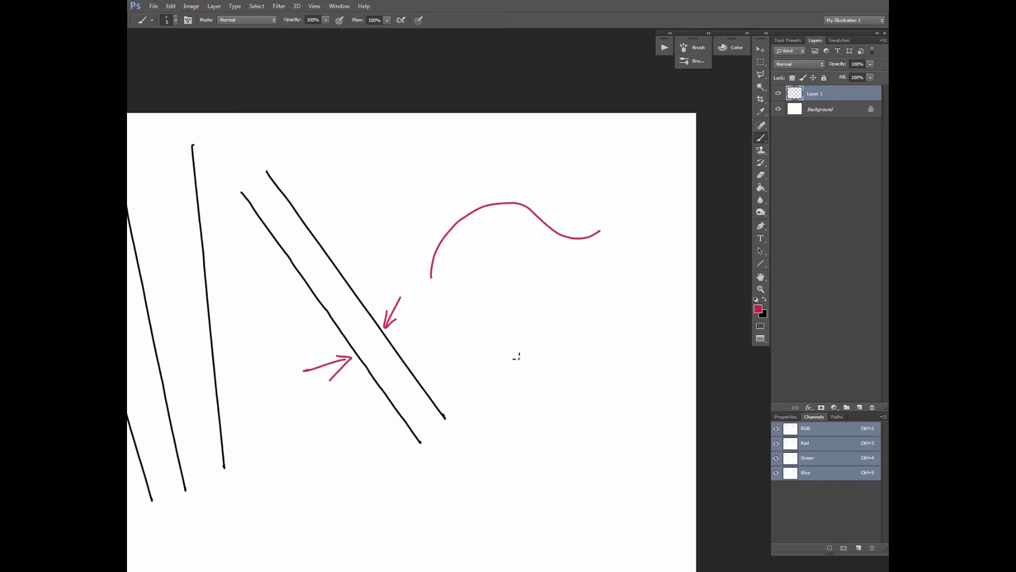
key("ctrl+z")
left_click(764, 299)
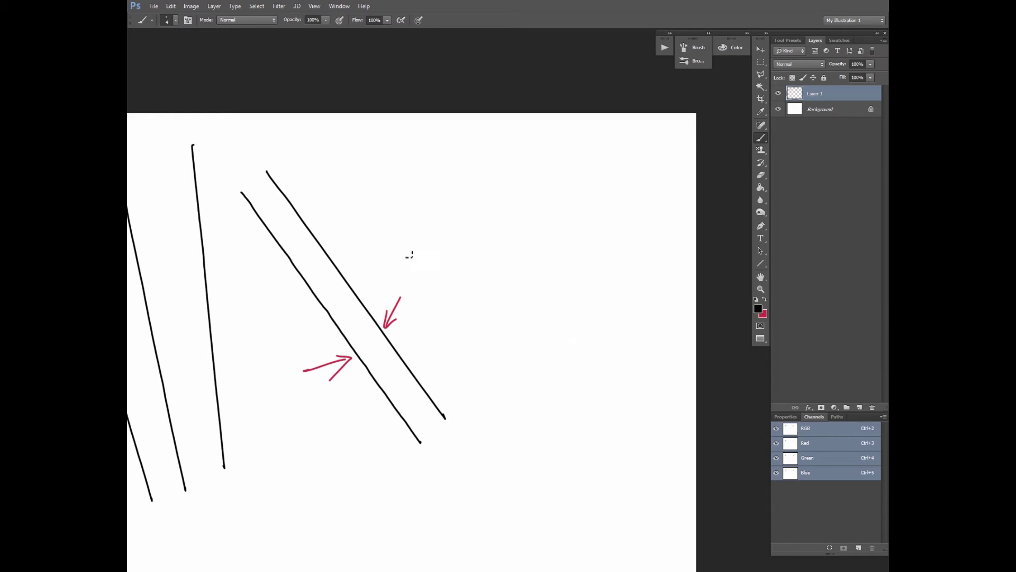
mouse_move(399, 260)
left_mouse_down()
mouse_move(455, 233)
mouse_move(502, 294)
mouse_move(521, 297)
mouse_move(560, 275)
left_mouse_up()
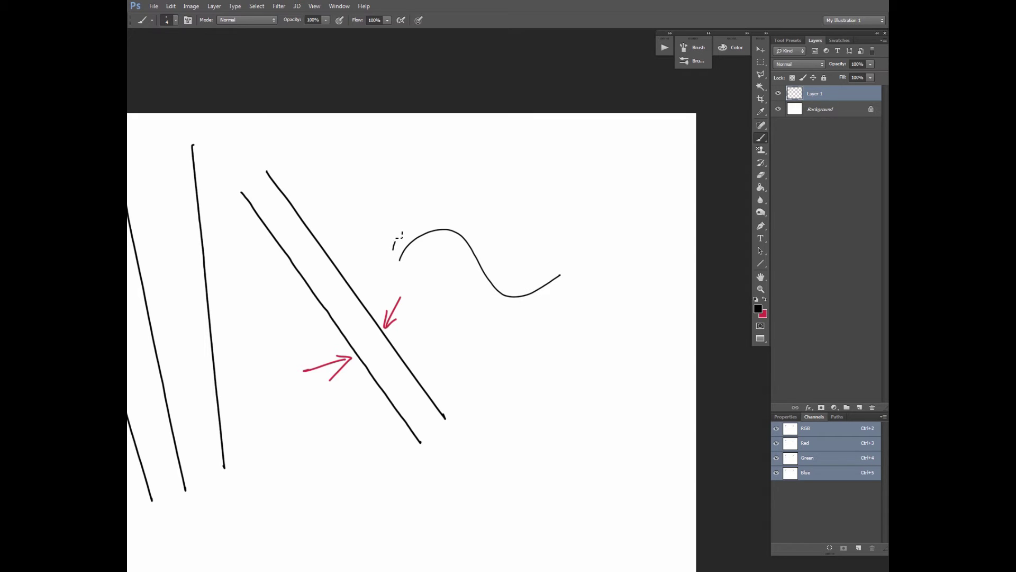
mouse_move(401, 235)
left_mouse_down()
mouse_move(429, 216)
mouse_move(450, 217)
mouse_move(498, 272)
mouse_move(550, 268)
left_mouse_up()
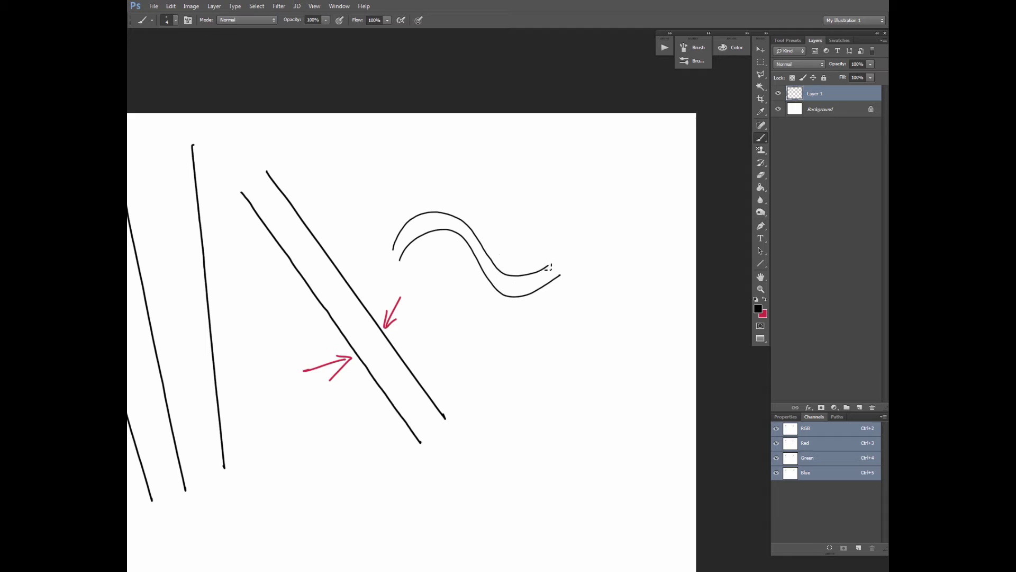
Mark the waves with a red arrow, then zoom in to inspect them and back out
left_click(765, 299)
mouse_move(495, 247)
left_mouse_down()
mouse_move(494, 257)
mouse_move(504, 251)
mouse_move(493, 256)
left_mouse_up()
key("ctrl+plus")
key("ctrl+plus")
key("ctrl+plus")
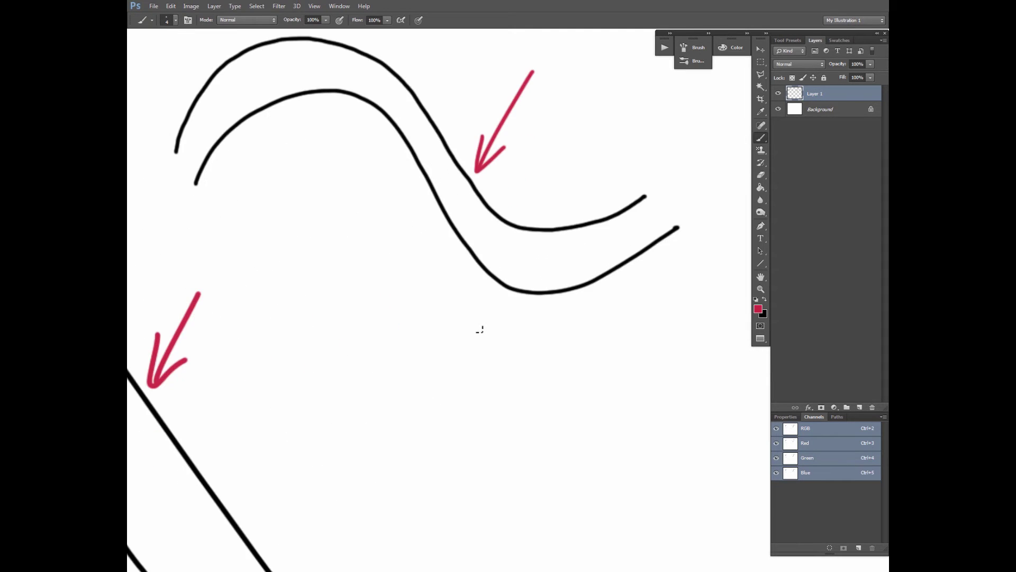
scroll(574, 345, "up", 5)
scroll(573, 345, "left", 2)
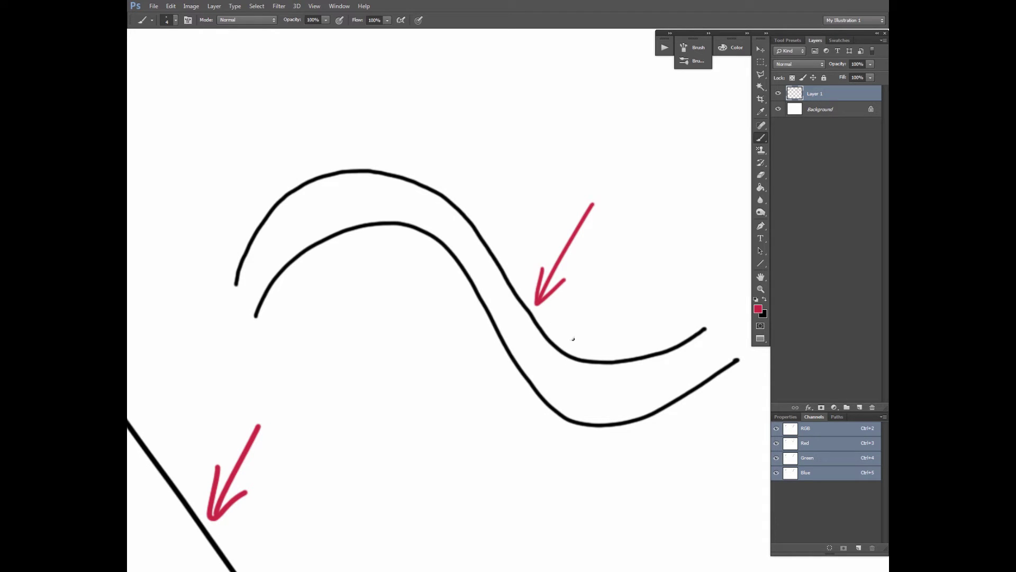
key("ctrl+minus")
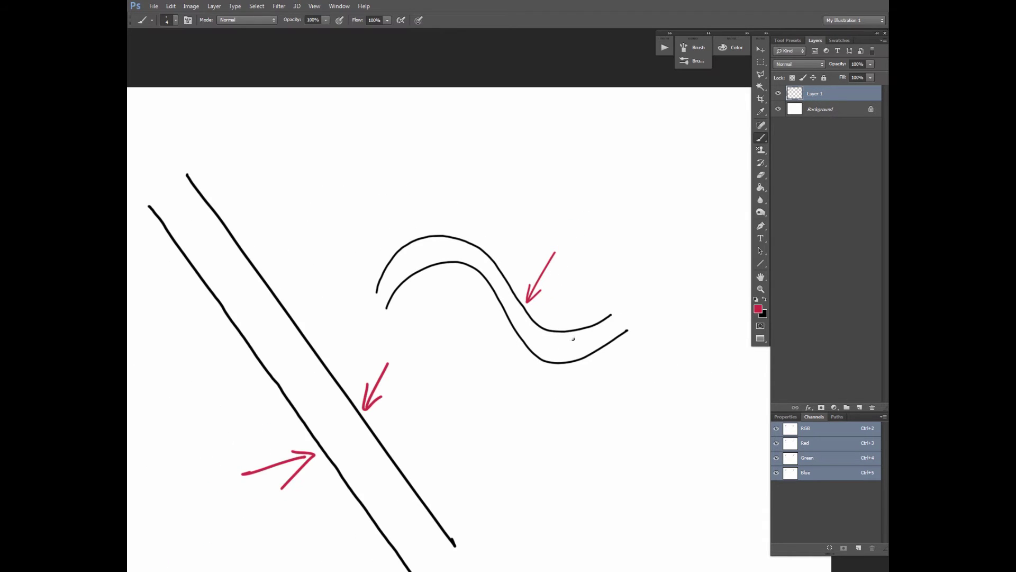
mouse_move(501, 395)
left_mouse_down()
mouse_move(517, 288)
mouse_move(533, 324)
mouse_move(597, 301)
left_mouse_up()
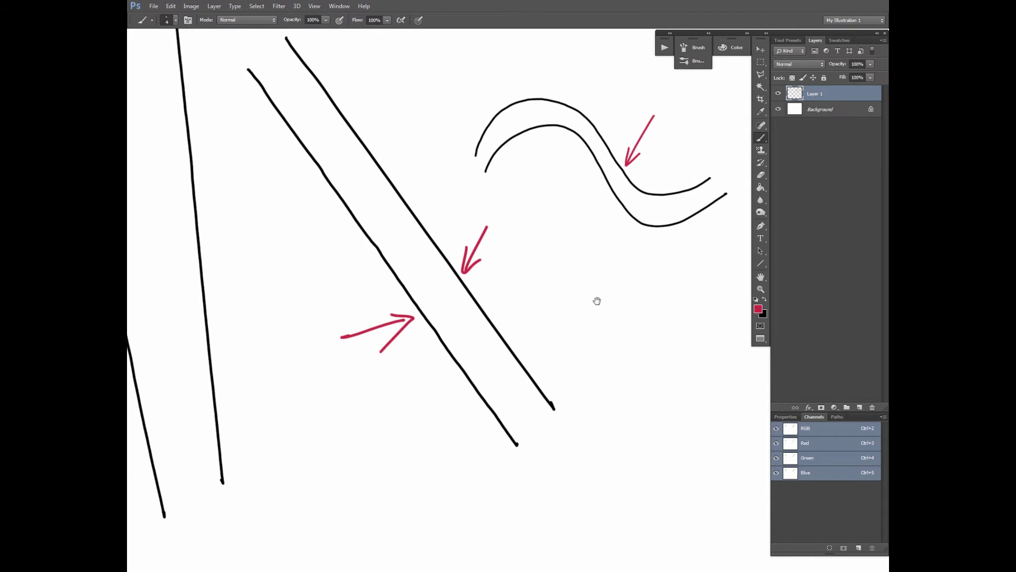
Zoom out to the whole canvas and reposition it in the window
key("ctrl+minus")
key("ctrl+minus")
key("ctrl+minus")
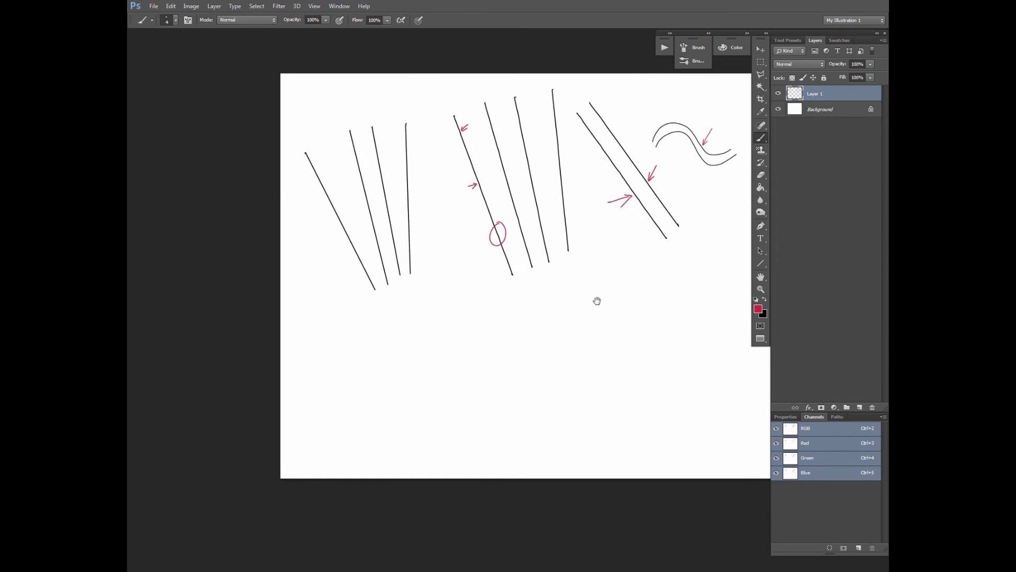
mouse_move(602, 268)
left_mouse_down()
mouse_move(485, 354)
mouse_move(522, 335)
mouse_move(525, 320)
left_mouse_up()
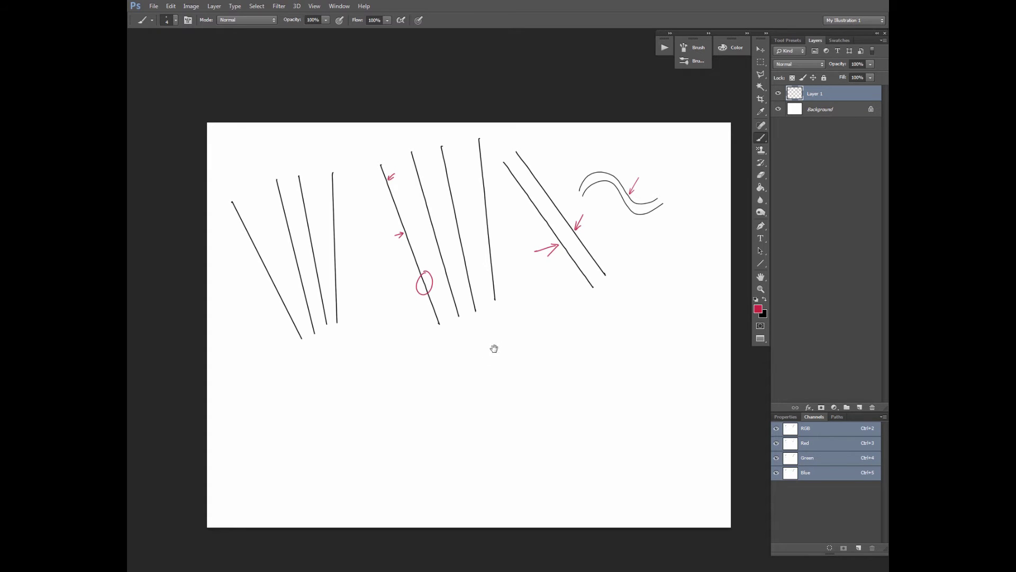
left_click_drag(494, 347, 512, 286)
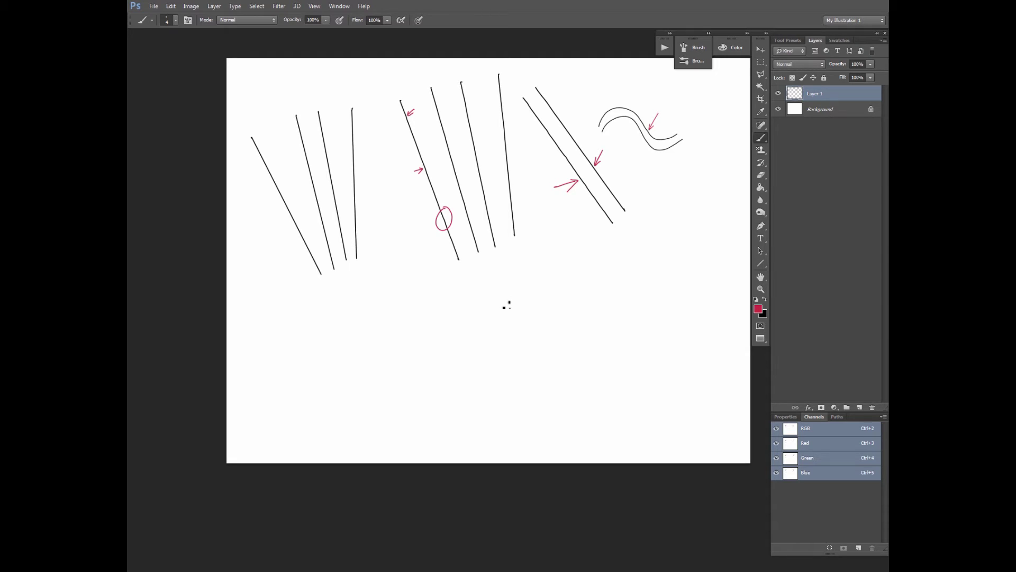
Switch to a one-size-thinner black brush, draw a test curve, zoom in and undo it
key("x")
key("bracketleft")
mouse_move(375, 270)
left_mouse_down()
mouse_move(459, 295)
mouse_move(580, 387)
left_mouse_up()
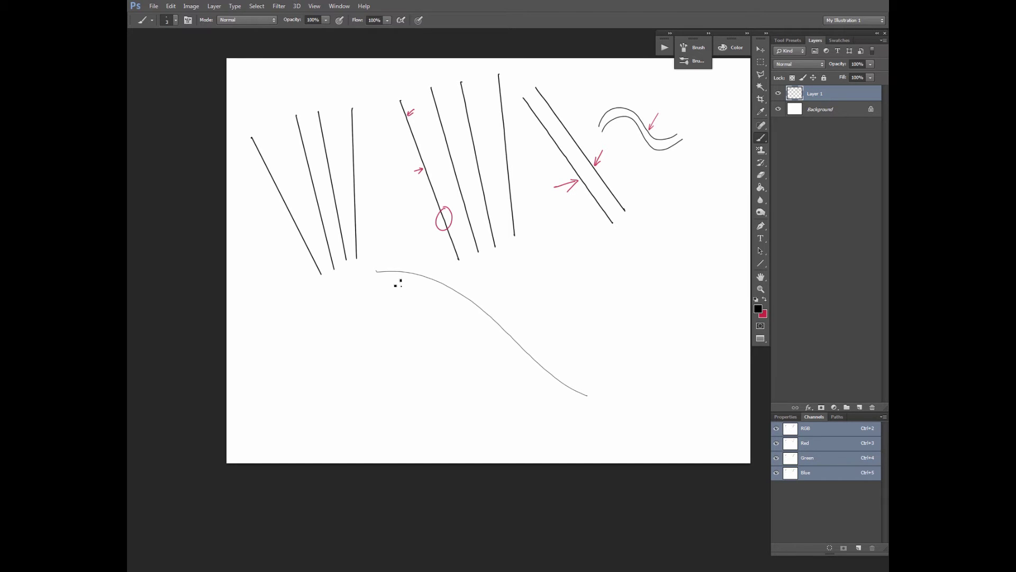
left_click(511, 328, "ctrl")
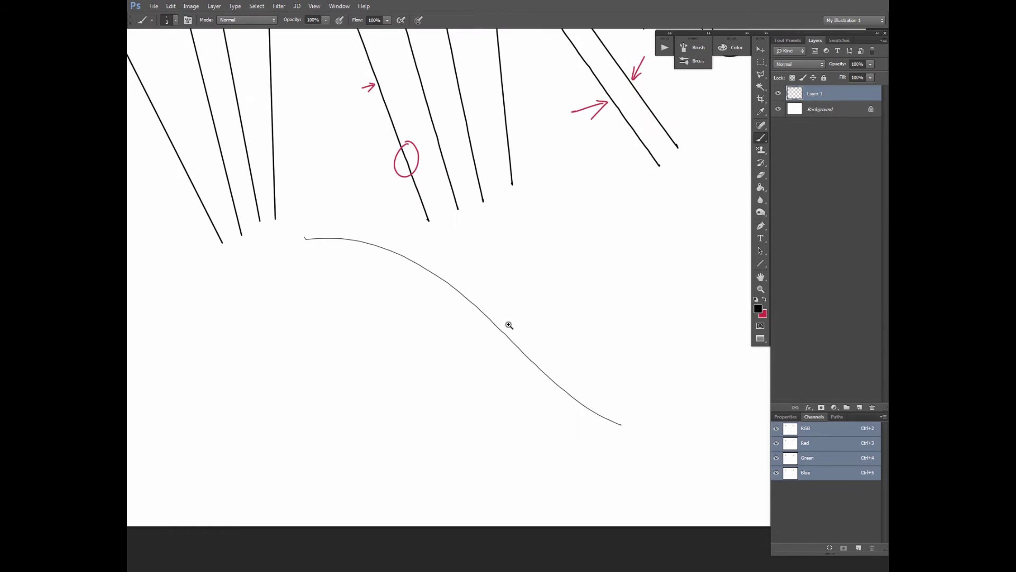
left_click(509, 325, "ctrl")
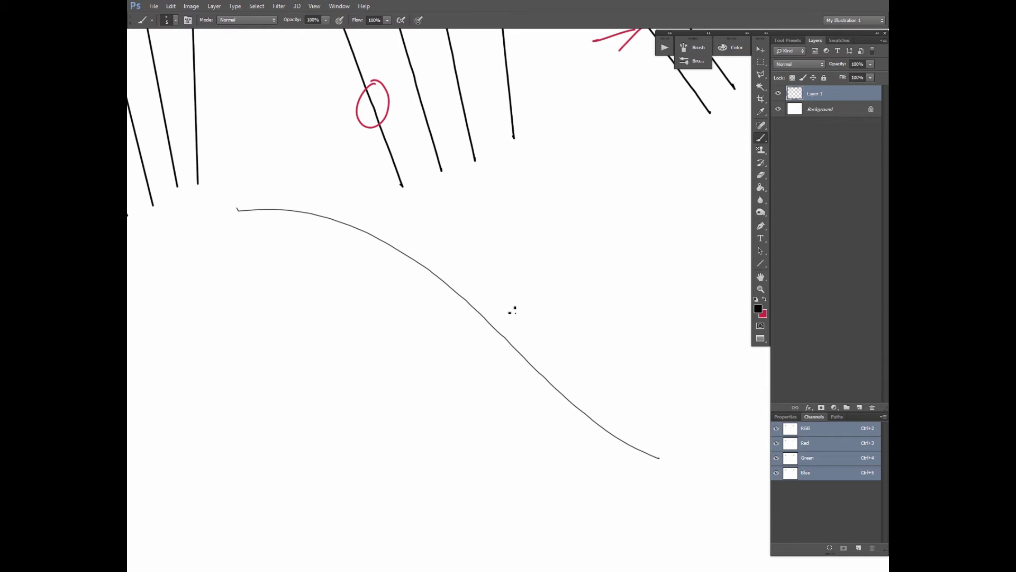
key("ctrl+z")
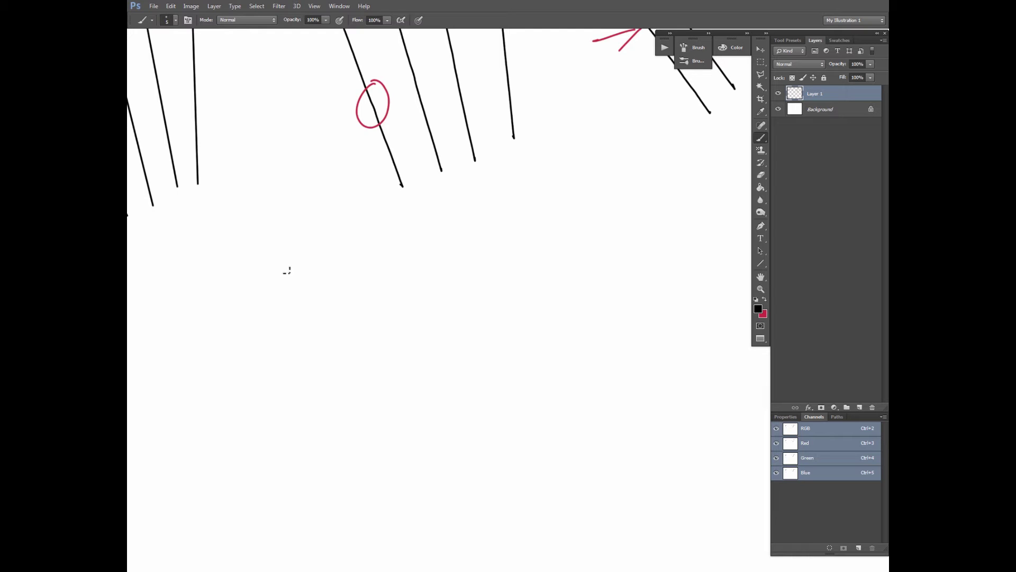
Brush two parallel black S-curves below the line groups and pan to frame them
mouse_move(289, 270)
left_mouse_down()
mouse_move(355, 286)
mouse_move(454, 385)
mouse_move(501, 412)
left_mouse_up()
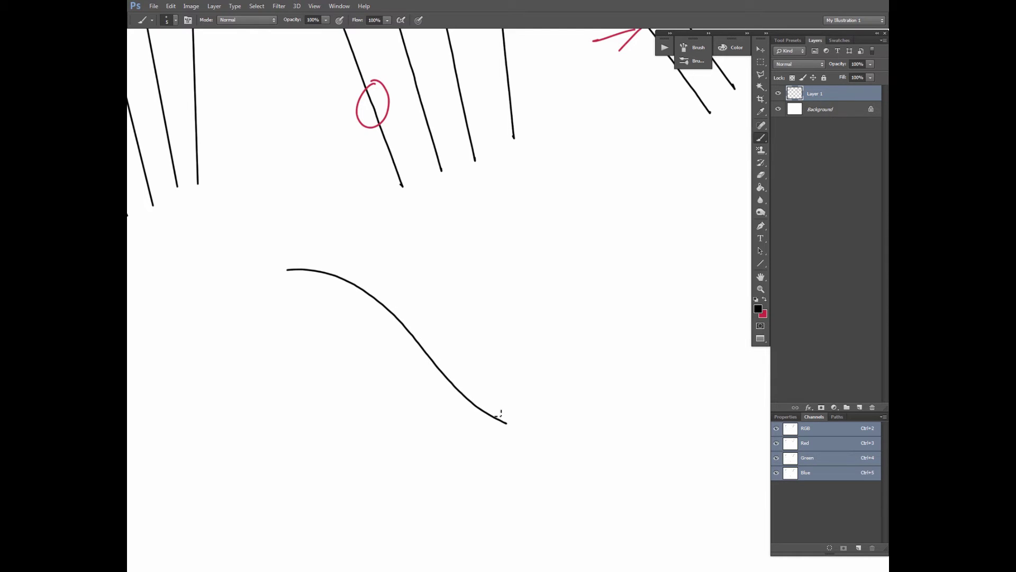
mouse_move(285, 284)
left_mouse_down()
mouse_move(328, 295)
mouse_move(394, 346)
mouse_move(457, 420)
mouse_move(509, 448)
left_mouse_up()
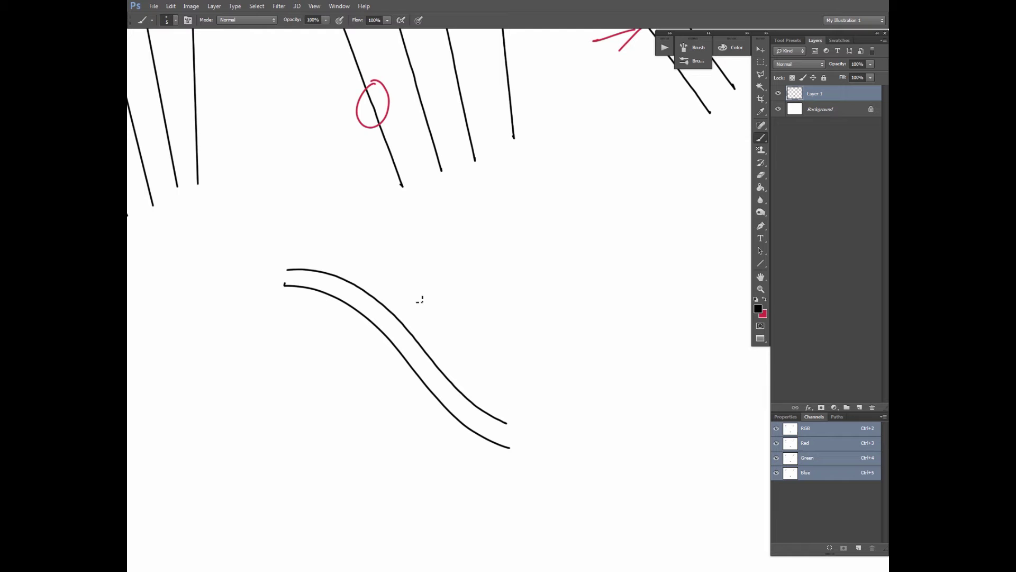
mouse_move(509, 297)
left_mouse_down()
mouse_move(499, 273)
mouse_move(539, 297)
mouse_move(490, 375)
mouse_move(487, 419)
left_mouse_up()
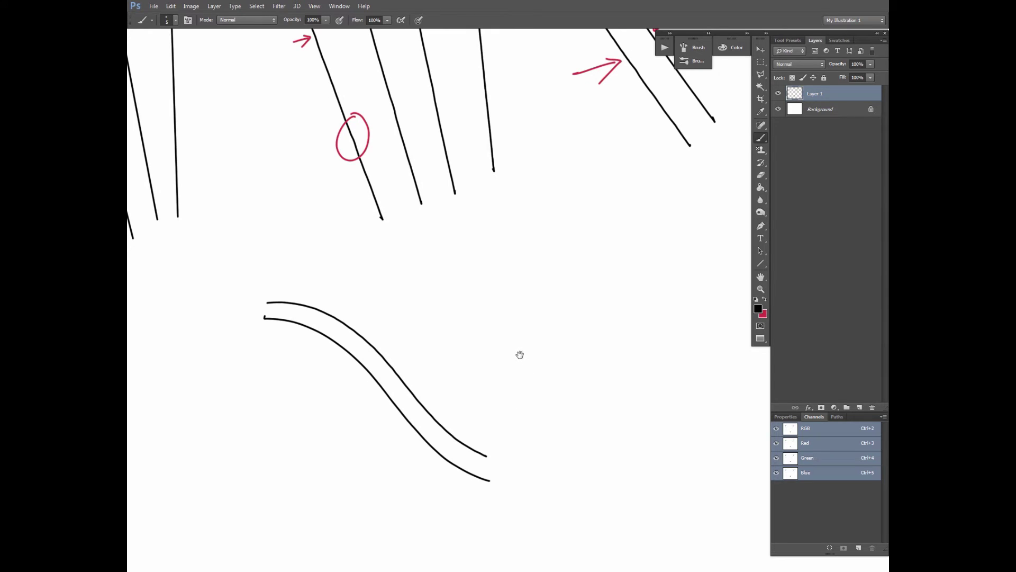
left_click_drag(519, 354, 476, 315)
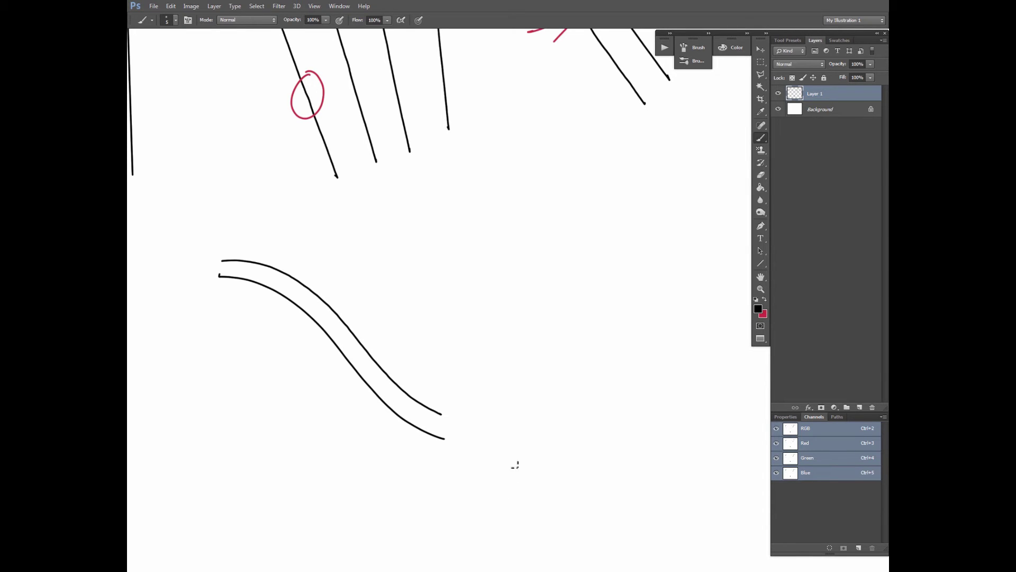
Draw a long brush stroke rising to the right beside the pair of S-curves
left_click_drag(508, 478, 630, 149)
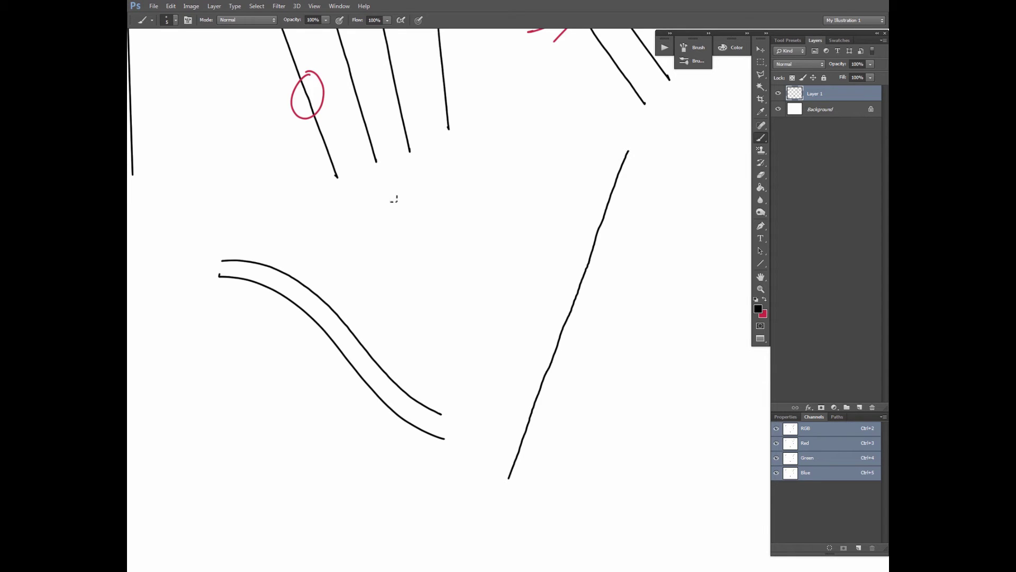
Add five straight segments to form a zigzag joined to a flag-like triangle across the diagonal
left_click(449, 356, "shift")
left_click(427, 225, "shift")
left_click(629, 225, "shift")
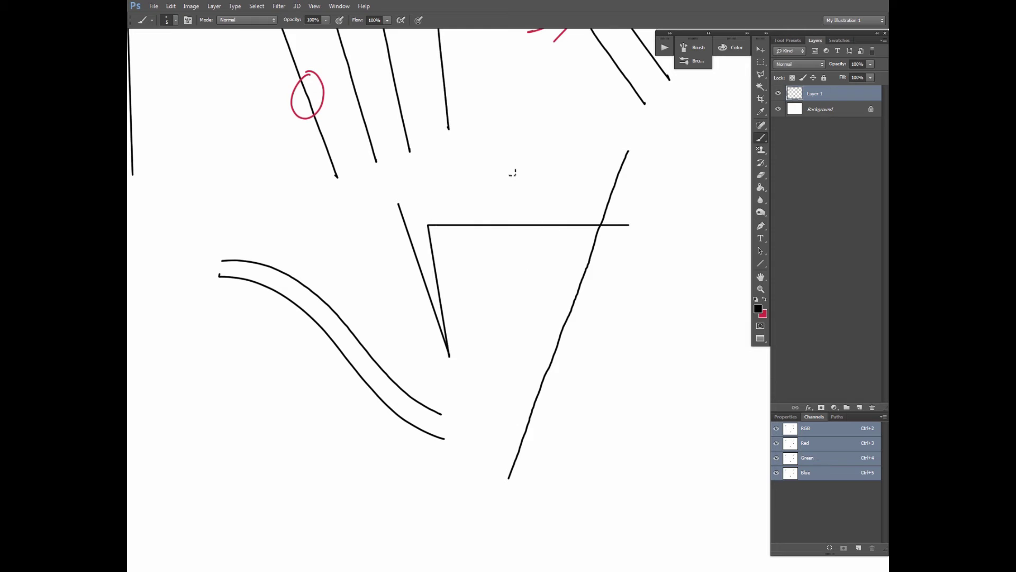
left_click(512, 172, "shift")
left_click(512, 386, "shift")
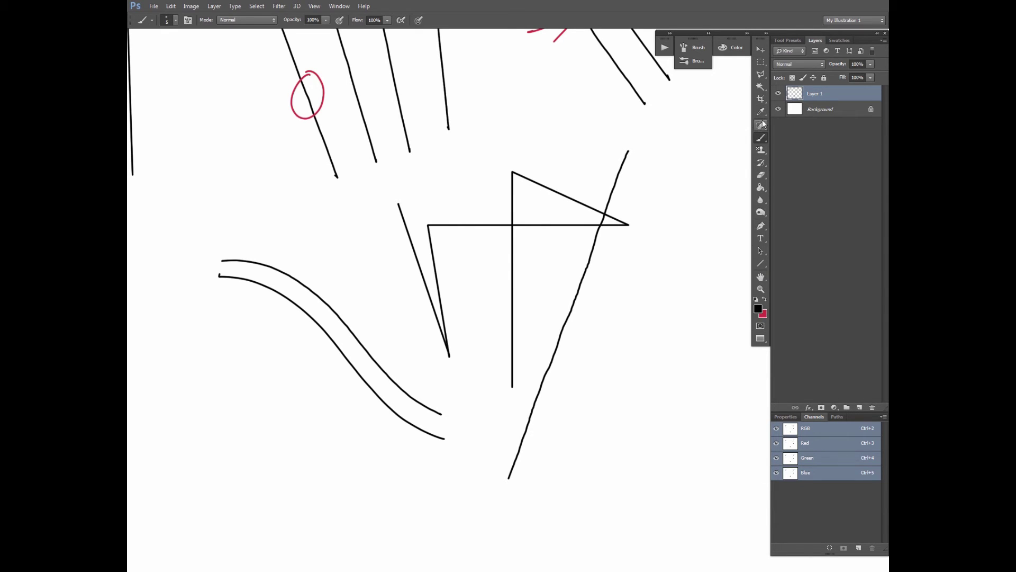
With the Pen tool, draw a two-anchor S-curve path in the empty left area of the canvas
left_click(762, 226)
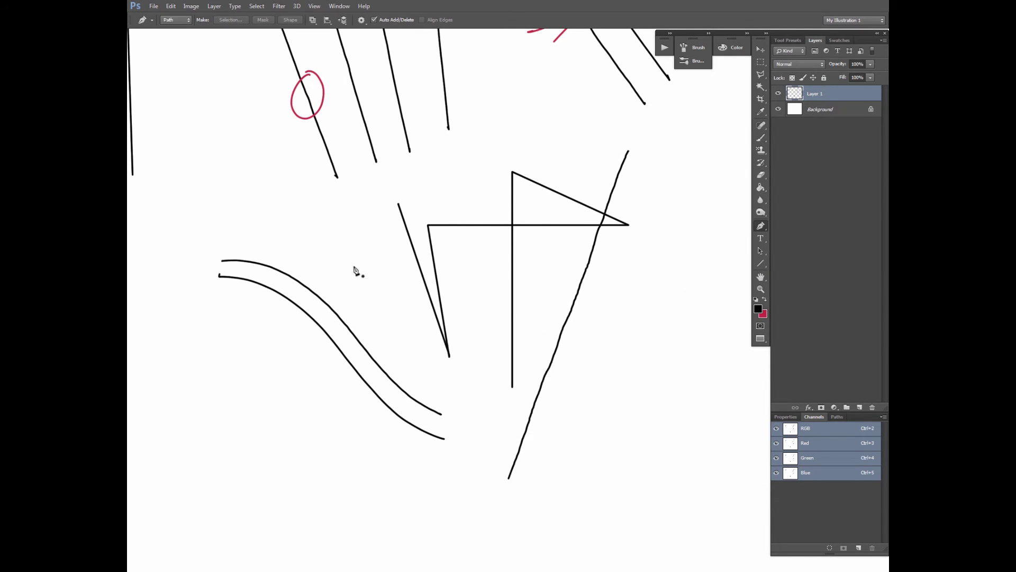
mouse_move(334, 418)
left_mouse_down()
mouse_move(574, 368)
mouse_move(724, 397)
left_mouse_up()
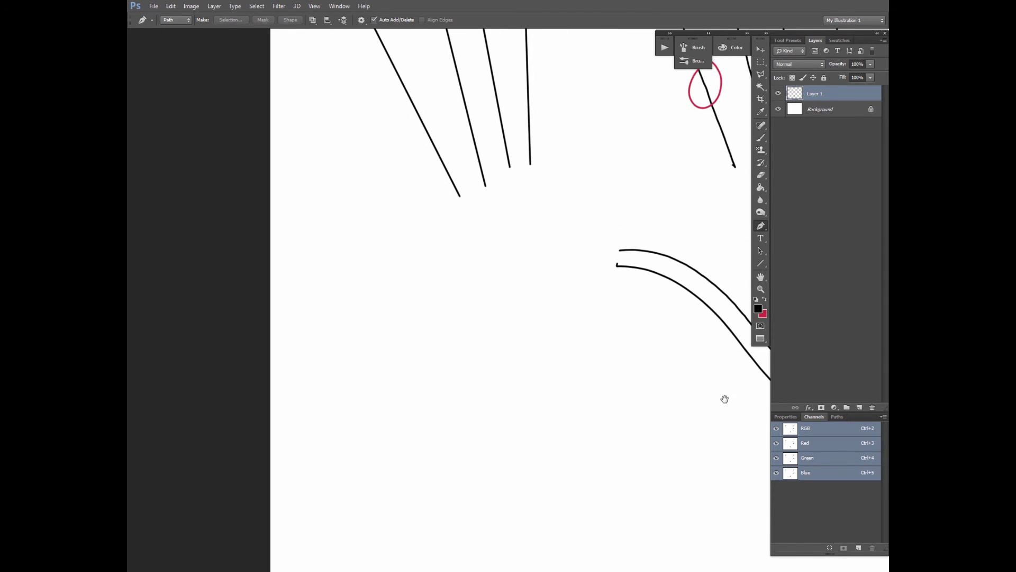
left_click_drag(349, 312, 403, 232)
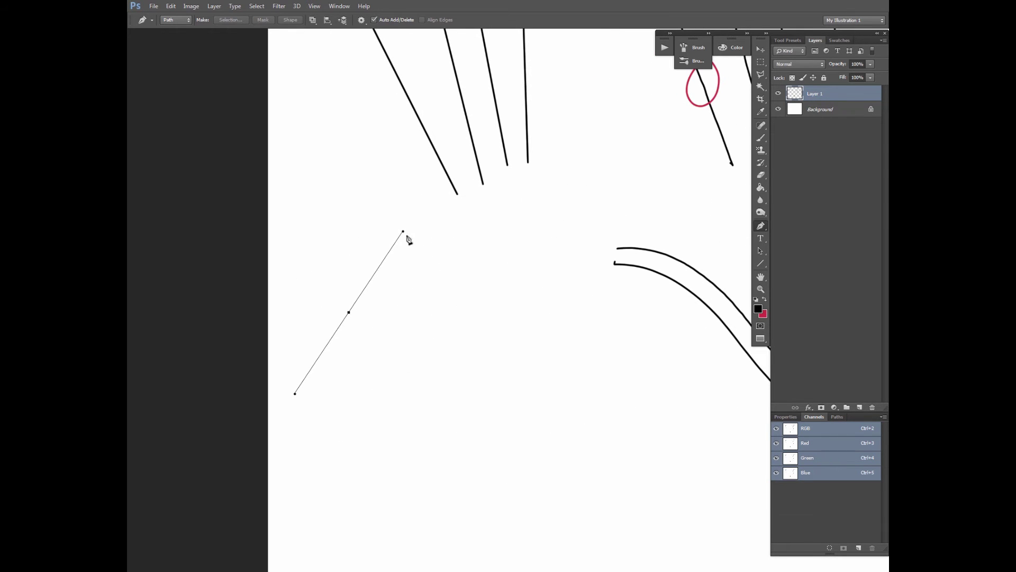
mouse_move(545, 335)
left_mouse_down()
mouse_move(570, 379)
mouse_move(628, 275)
left_mouse_up()
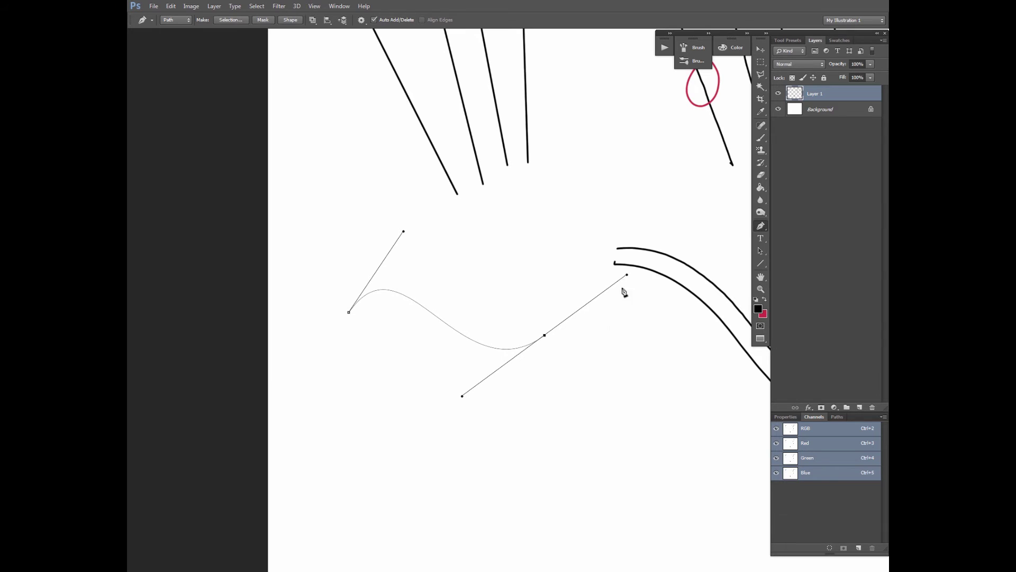
Stroke the Work Path with the black brush from the Paths panel, then deselect it
left_click(837, 418)
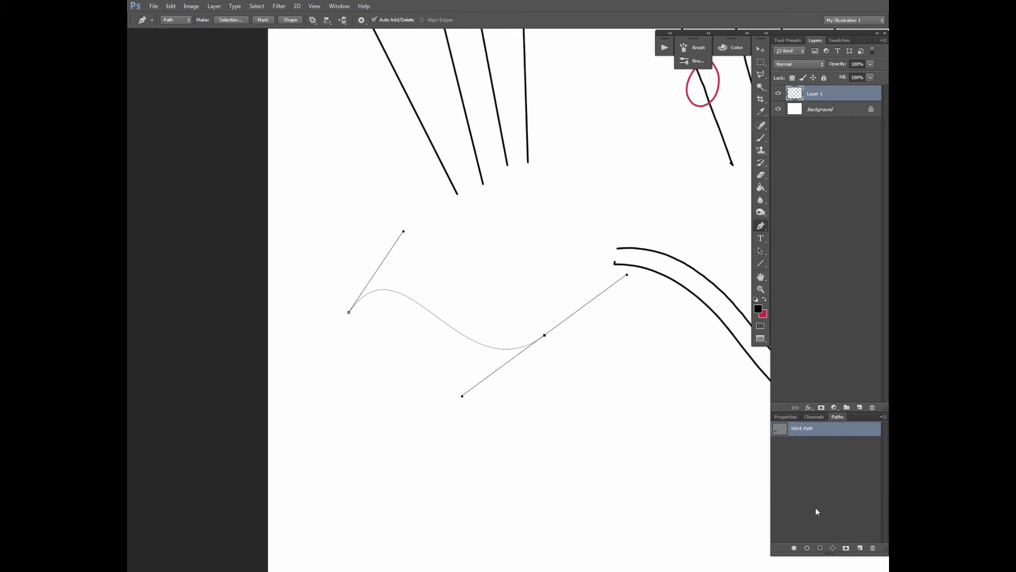
left_click(808, 548)
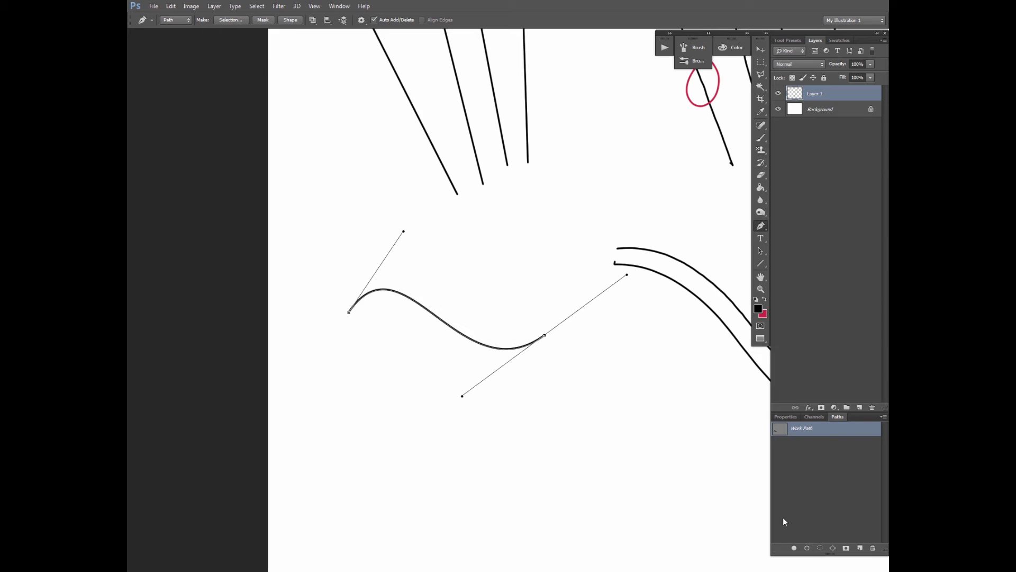
left_click(808, 469)
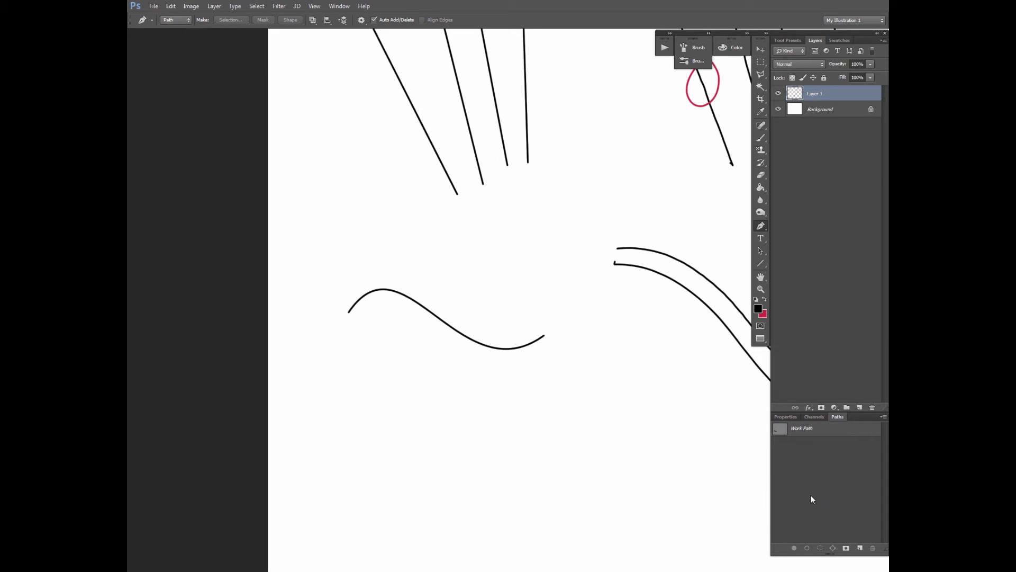
left_click(812, 433)
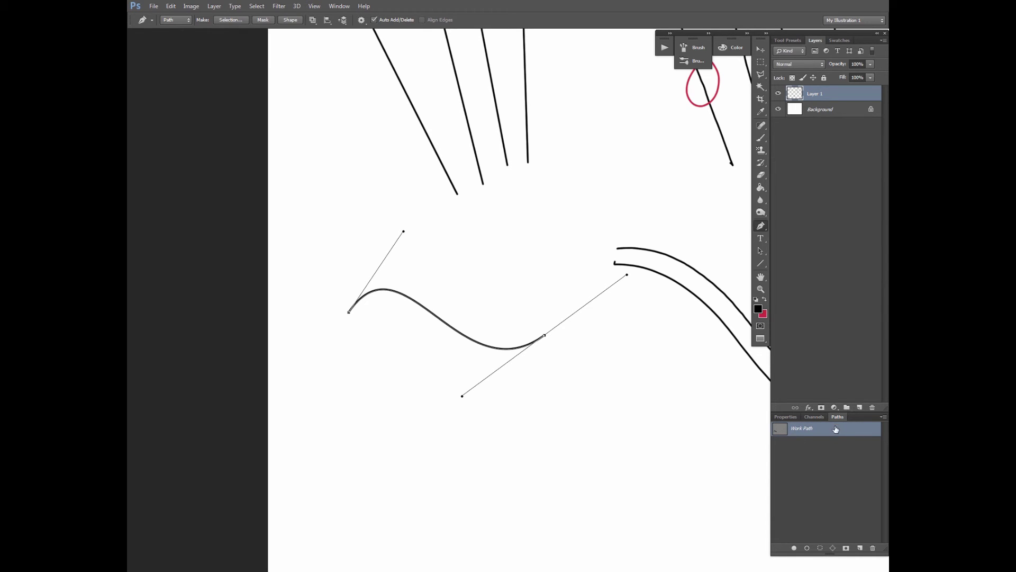
left_click(820, 459)
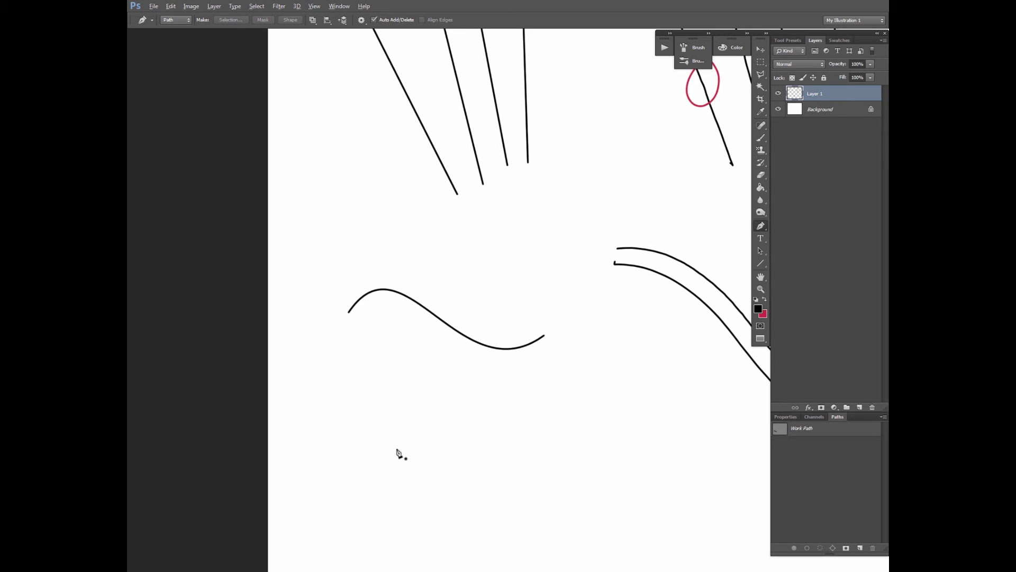
Bring up Lazy Nezumi Pro with its 'smoothing - subtle' preset and move it to the upper left
key("alt+Tab")
key("Escape")
key("alt+Tab")
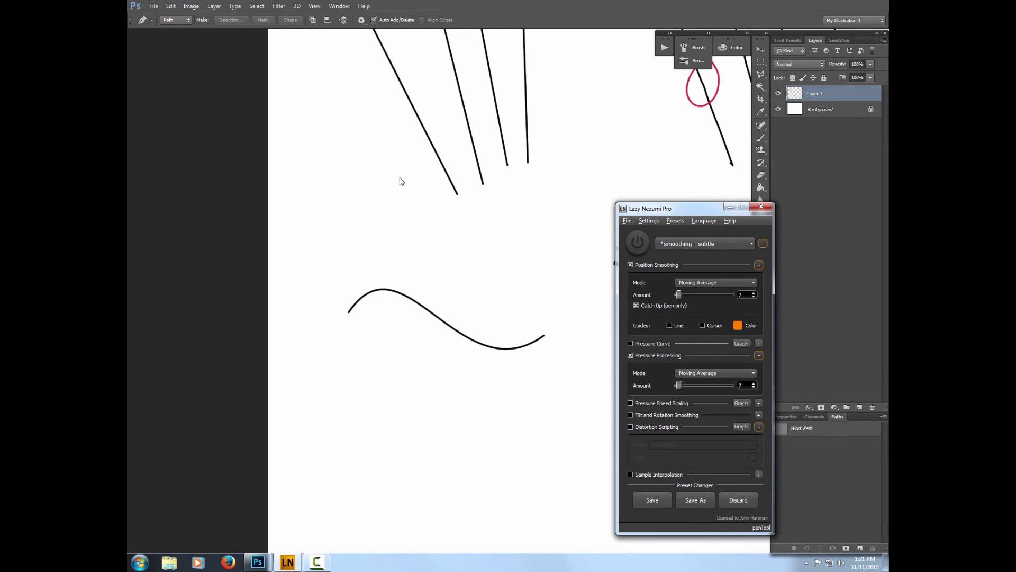
left_click_drag(688, 208, 249, 78)
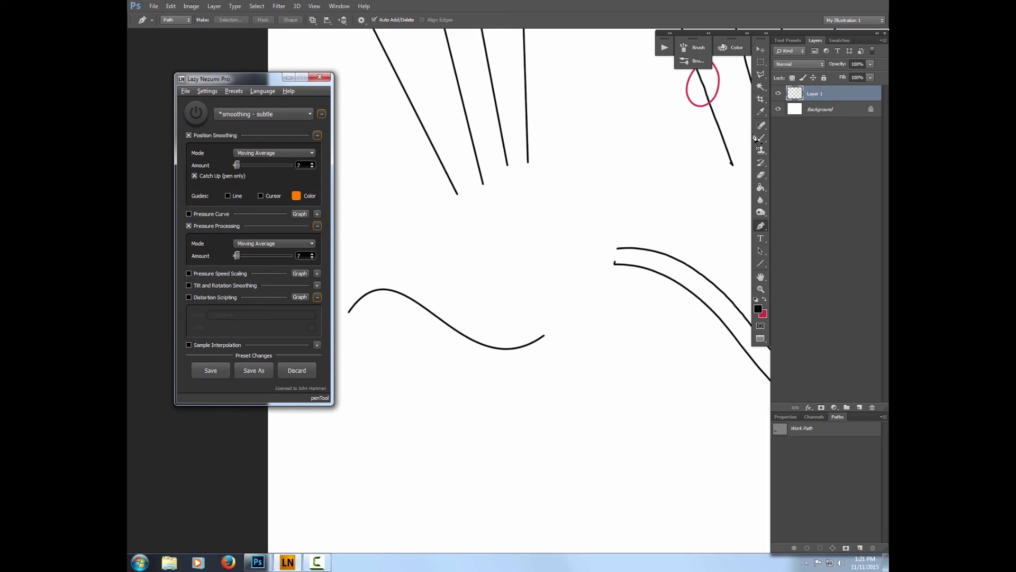
Brush a freehand wave below the S-curve, then turn Lazy Nezumi smoothing on
left_click(761, 137)
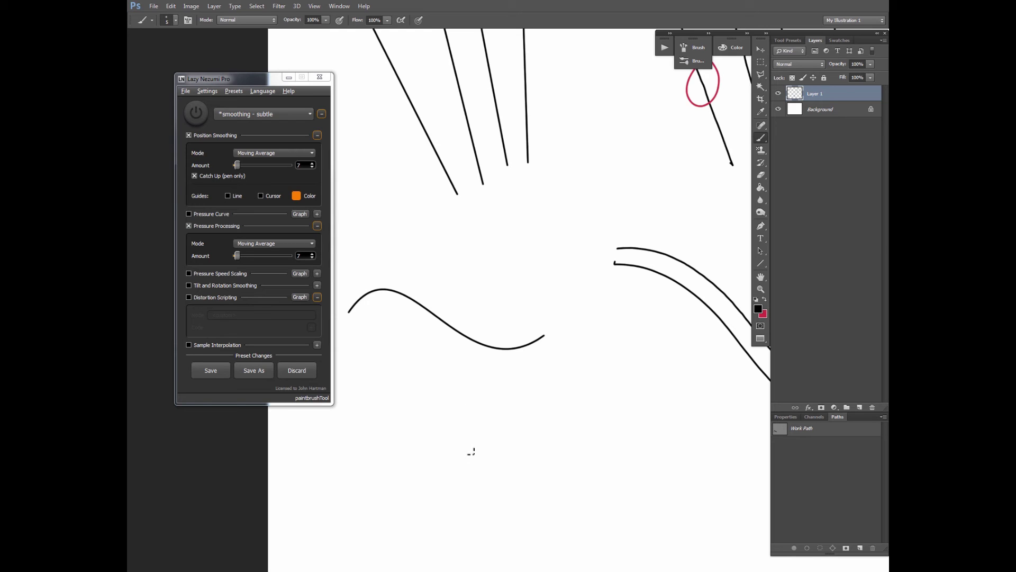
mouse_move(471, 451)
left_mouse_down()
mouse_move(481, 418)
mouse_move(522, 390)
mouse_move(550, 399)
mouse_move(608, 447)
mouse_move(652, 445)
mouse_move(674, 426)
left_mouse_up()
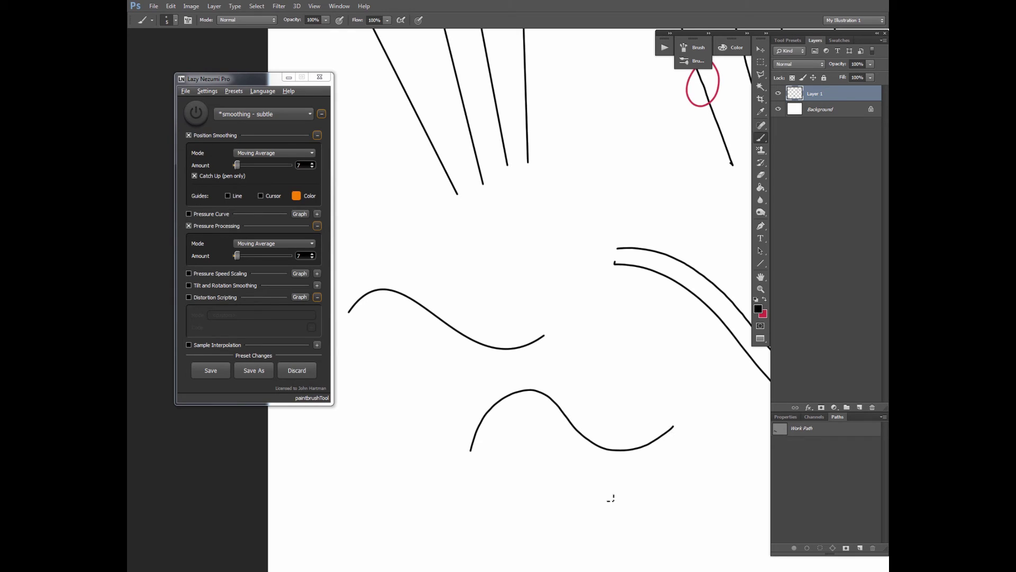
left_click(196, 113)
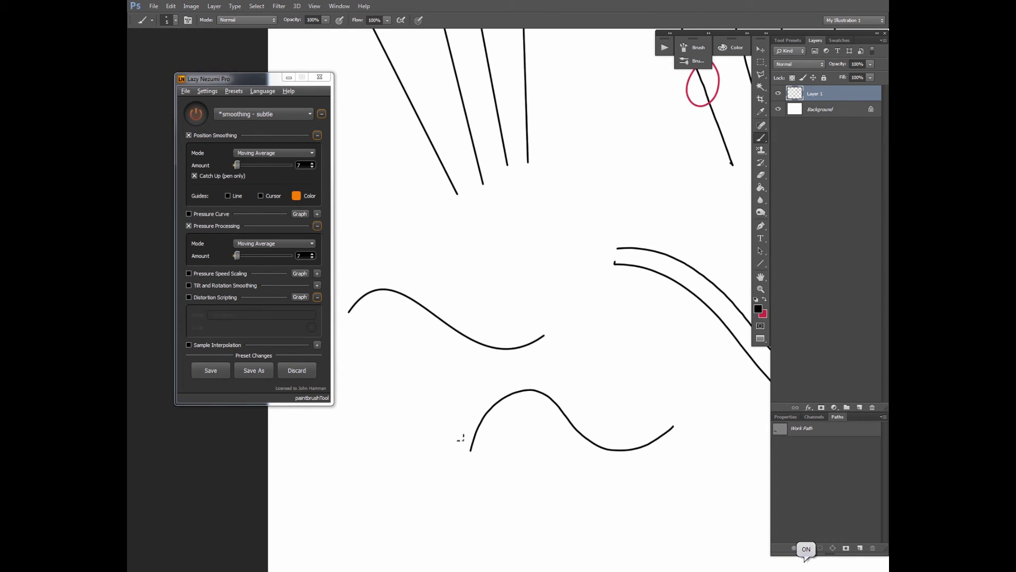
Paint a second, smoothed wave parallel to the first and zoom in to compare them
mouse_move(460, 436)
left_mouse_down()
mouse_move(483, 395)
mouse_move(539, 371)
mouse_move(606, 430)
mouse_move(662, 416)
left_mouse_up()
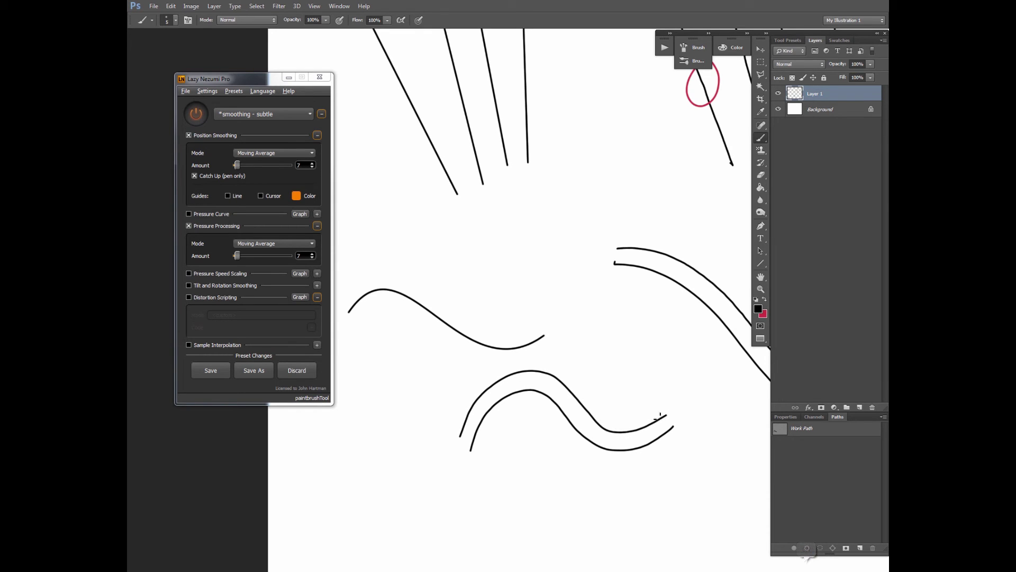
left_click(562, 418)
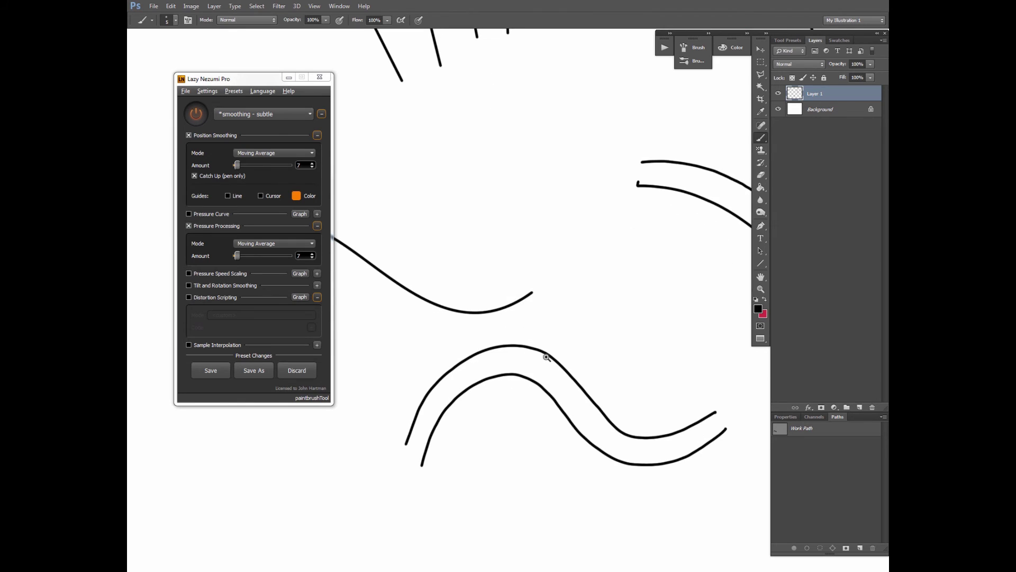
left_click(560, 376)
left_click(562, 379)
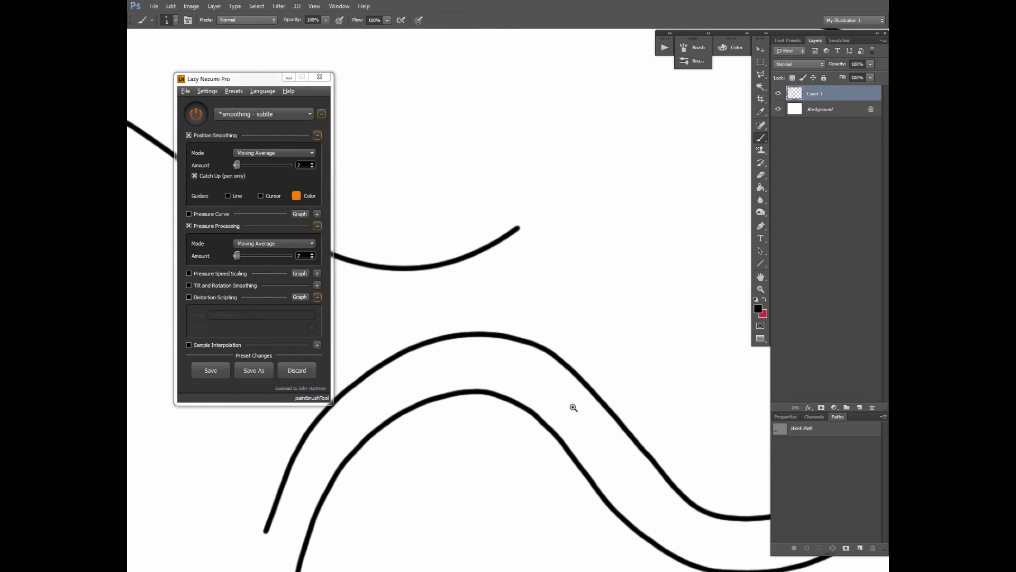
left_click(573, 407, "alt")
left_click(572, 407, "alt")
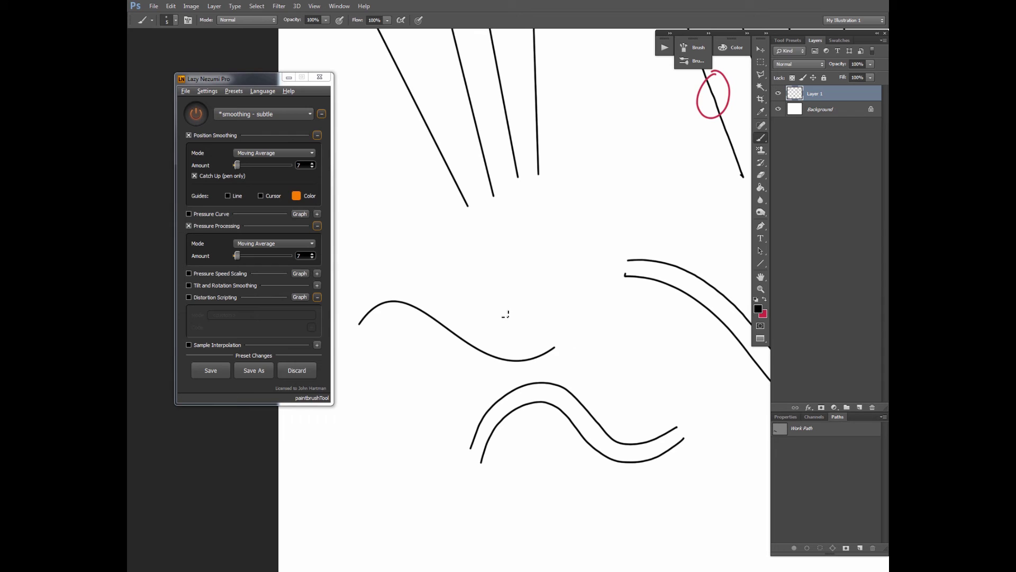
Switch Lazy Nezumi to 'smoothing - pulled string' and paint a wave arcing above the S-curve
left_click_drag(267, 78, 353, 103)
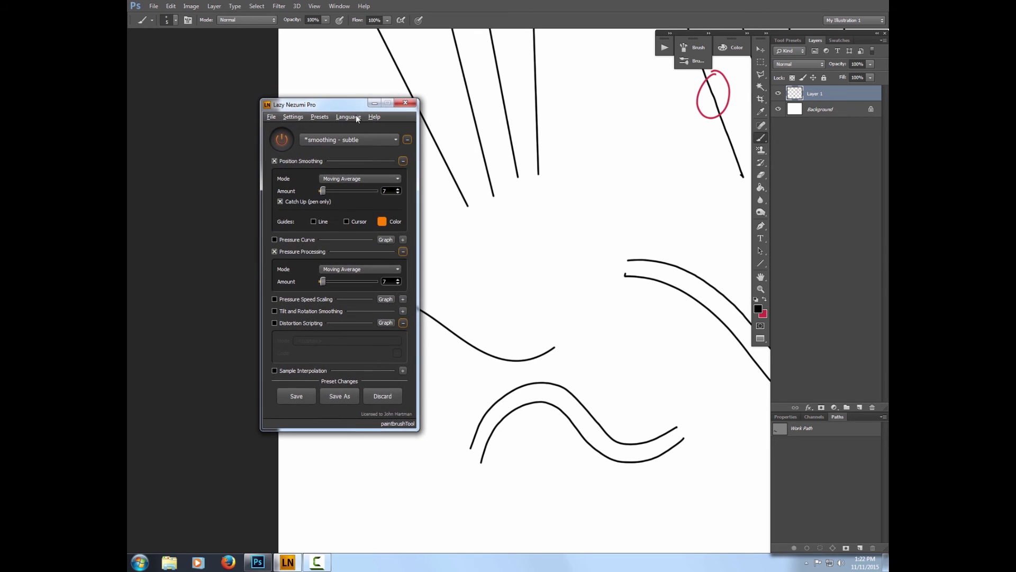
left_click(395, 141)
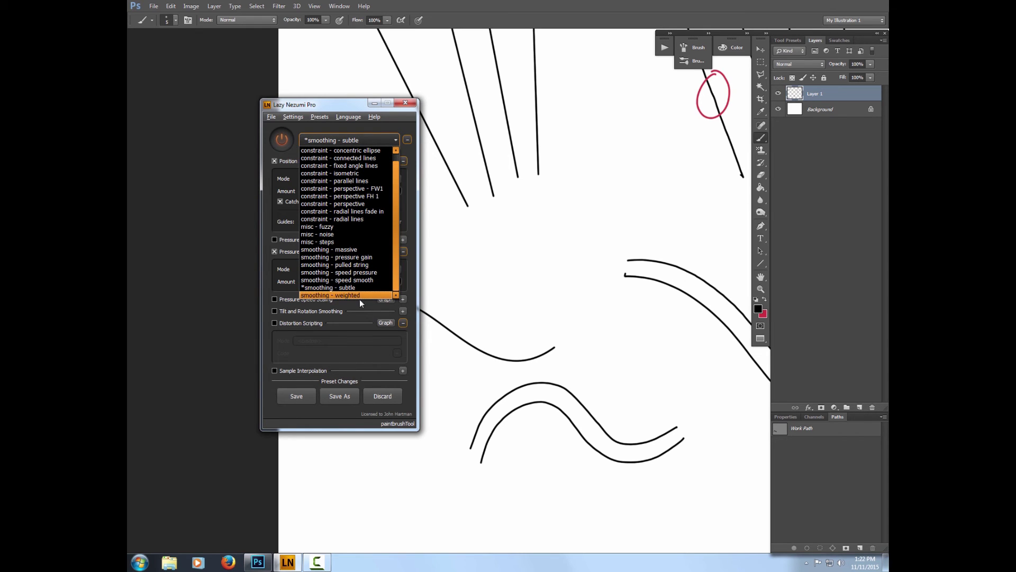
left_click(356, 266)
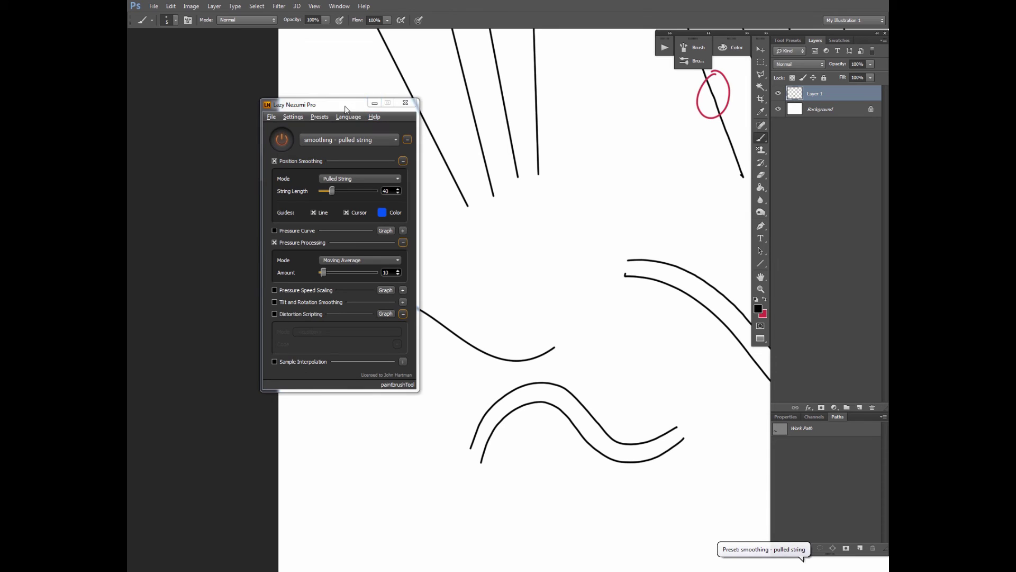
left_click_drag(324, 104, 215, 112)
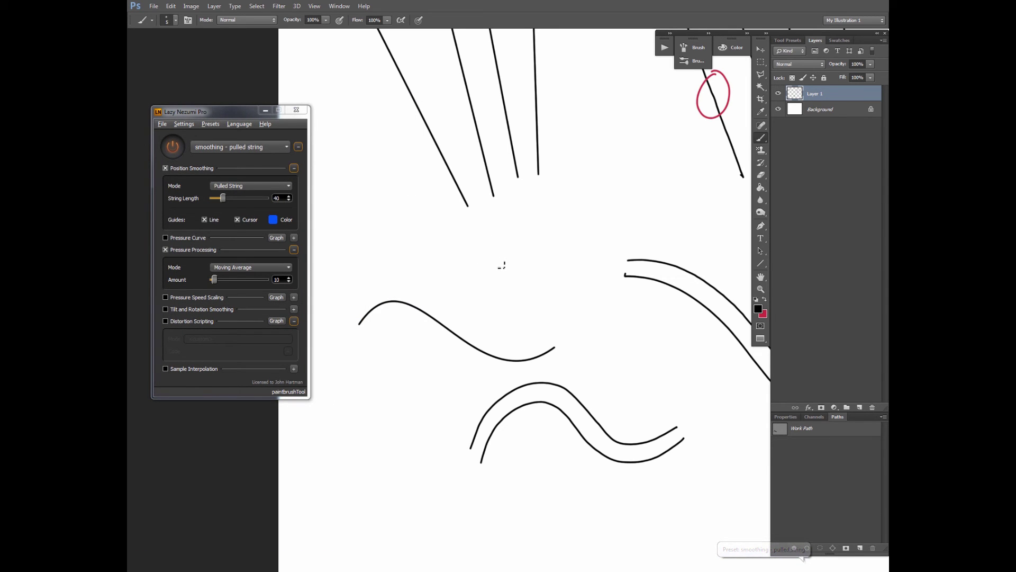
mouse_move(456, 255)
left_mouse_down()
mouse_move(486, 271)
mouse_move(507, 264)
mouse_move(605, 199)
mouse_move(653, 203)
mouse_move(687, 243)
left_mouse_up()
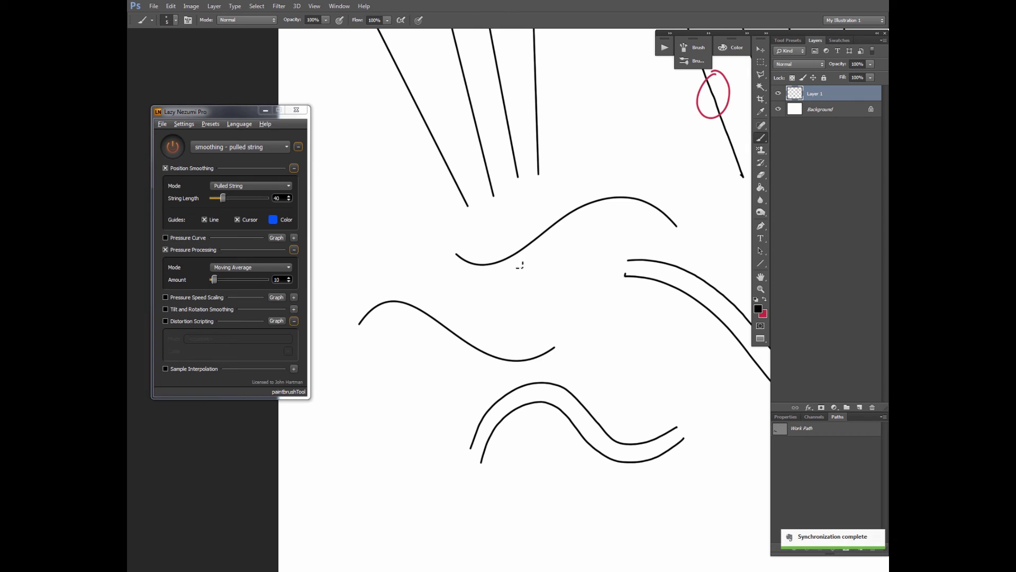
Choose the Pencil Lines 8 preset and paint two grey waves between and below the black waves
left_click(796, 41)
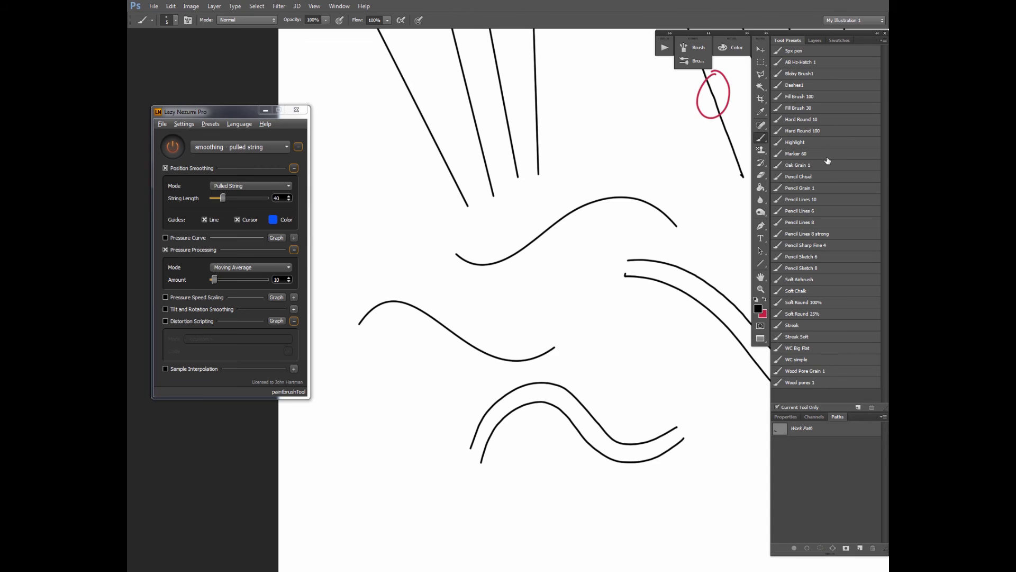
left_click(815, 225)
mouse_move(428, 265)
left_mouse_down()
mouse_move(493, 304)
mouse_move(586, 239)
mouse_move(638, 252)
mouse_move(720, 243)
left_mouse_up()
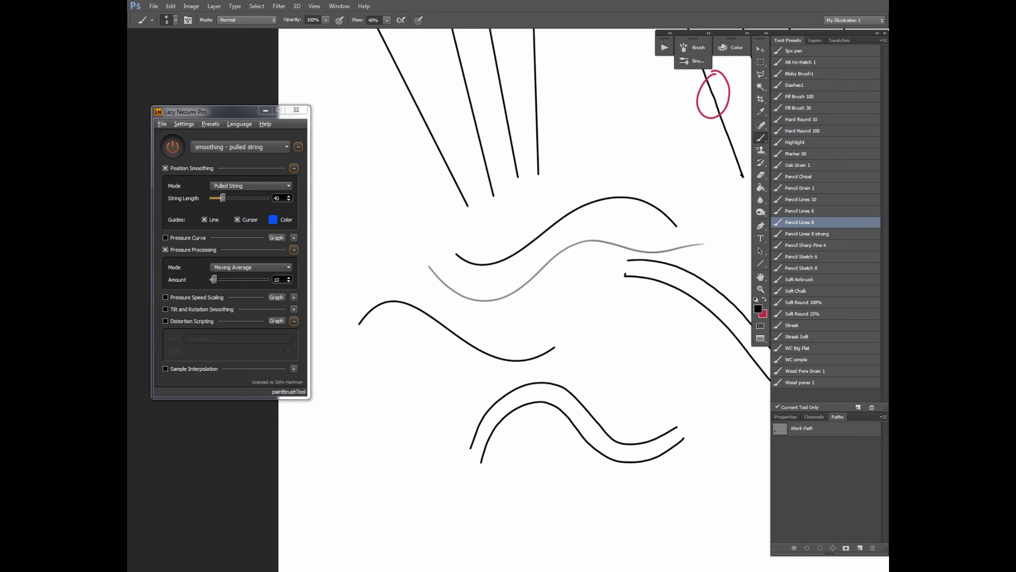
mouse_move(456, 319)
left_mouse_down()
mouse_move(495, 334)
mouse_move(577, 304)
mouse_move(638, 312)
mouse_move(661, 334)
left_mouse_up()
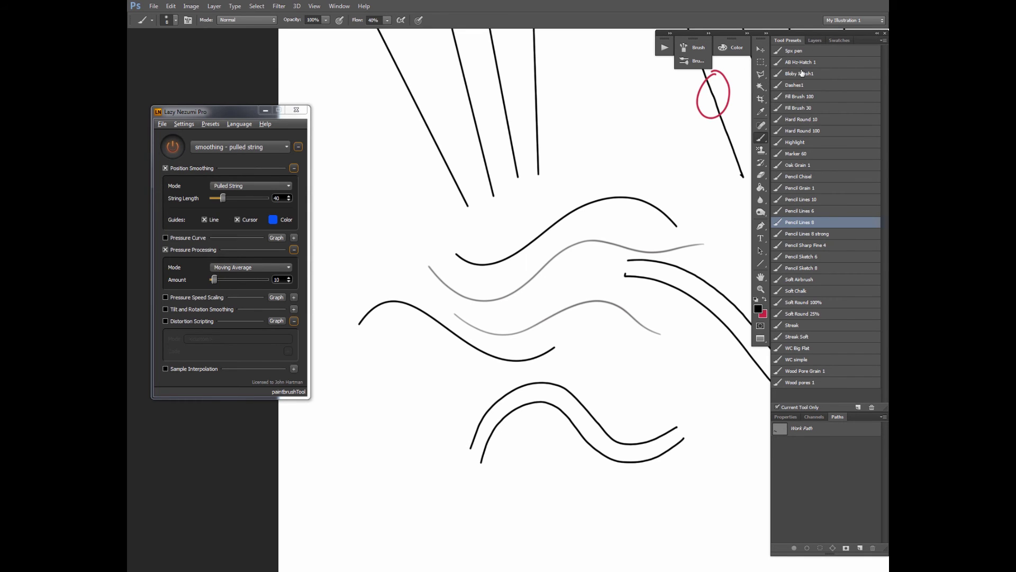
Pick the Hard Round 10 brush one size smaller and return Lazy Nezumi to 'smoothing - subtle'
left_click(803, 119)
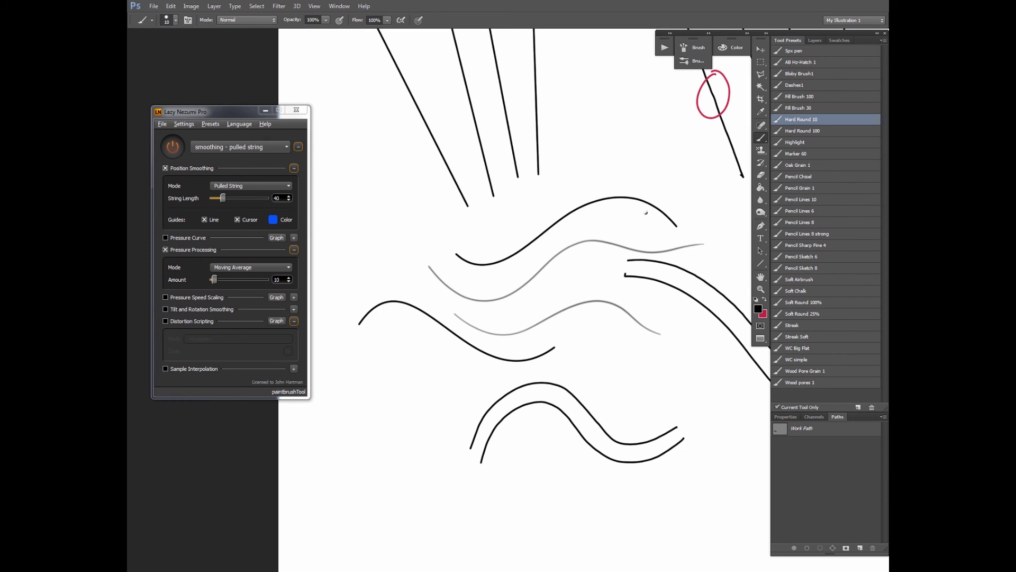
key("bracketleft")
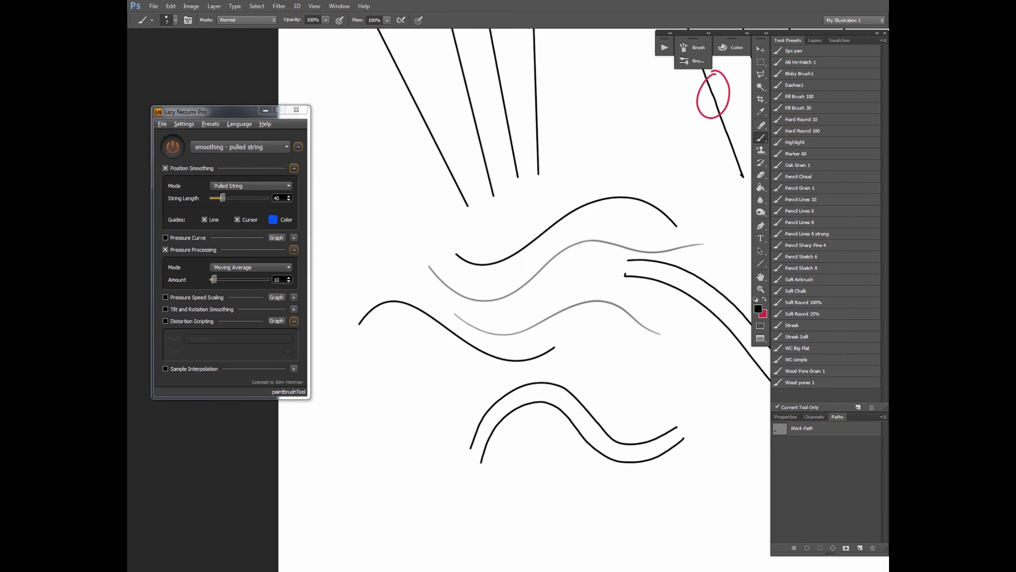
left_click_drag(617, 333, 404, 379)
mouse_move(553, 323)
left_mouse_down()
mouse_move(461, 379)
mouse_move(538, 252)
mouse_move(669, 162)
left_mouse_up()
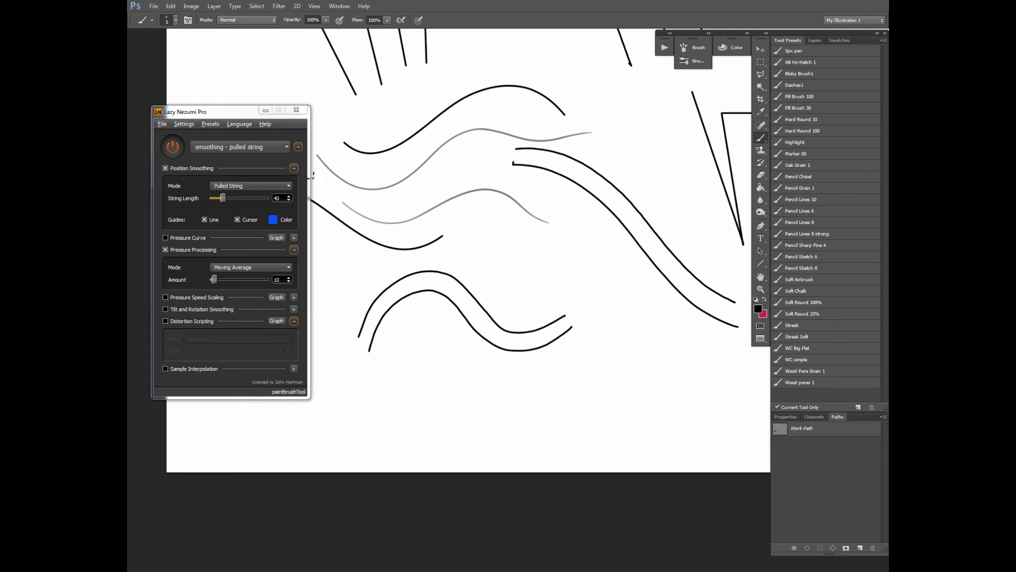
left_click(241, 147)
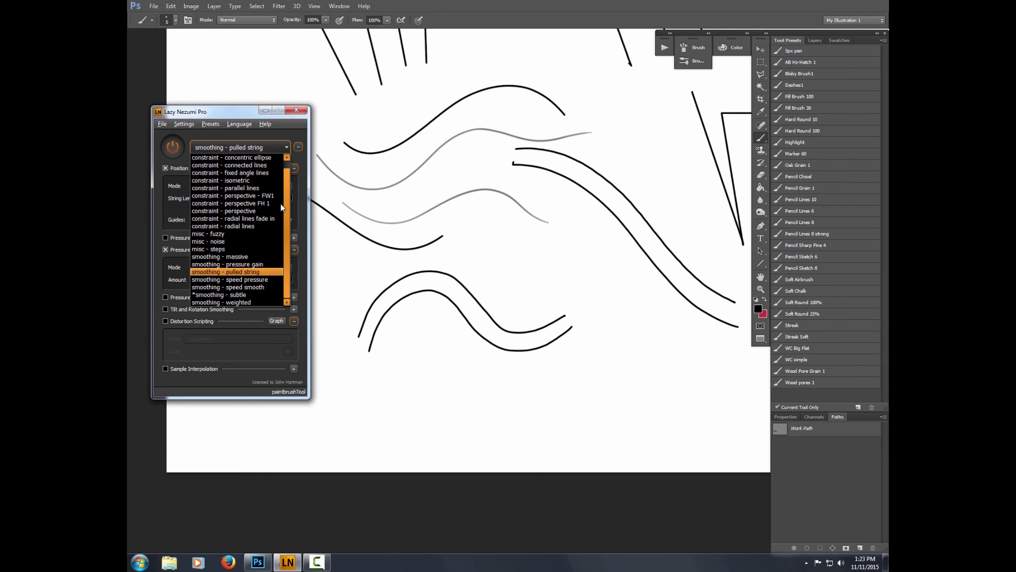
left_click(247, 297)
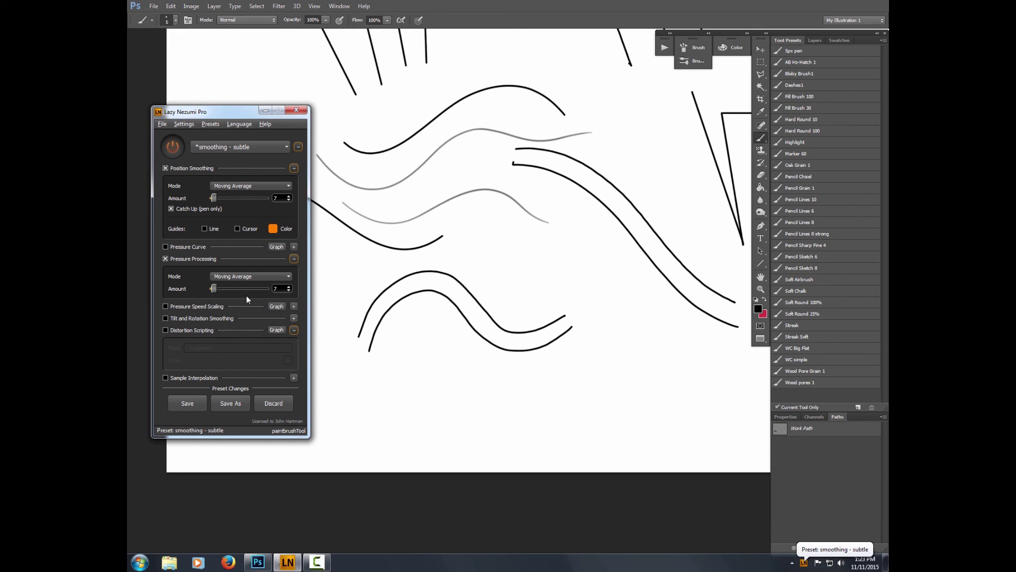
Add Layer 2, hide Layer 1, and brush a long diagonal line slanting down-right
left_click(815, 40)
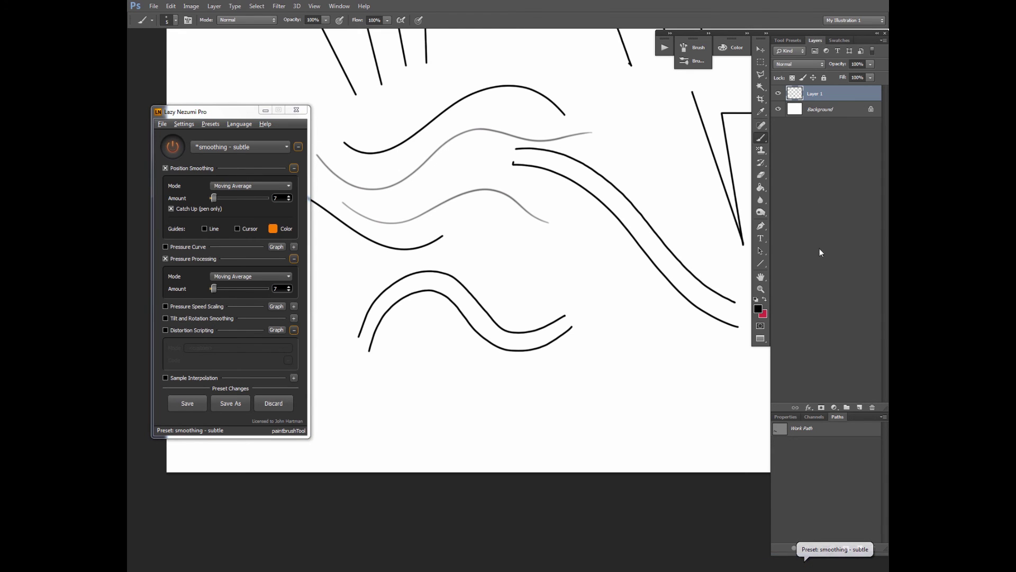
left_click(860, 407)
left_click(778, 109)
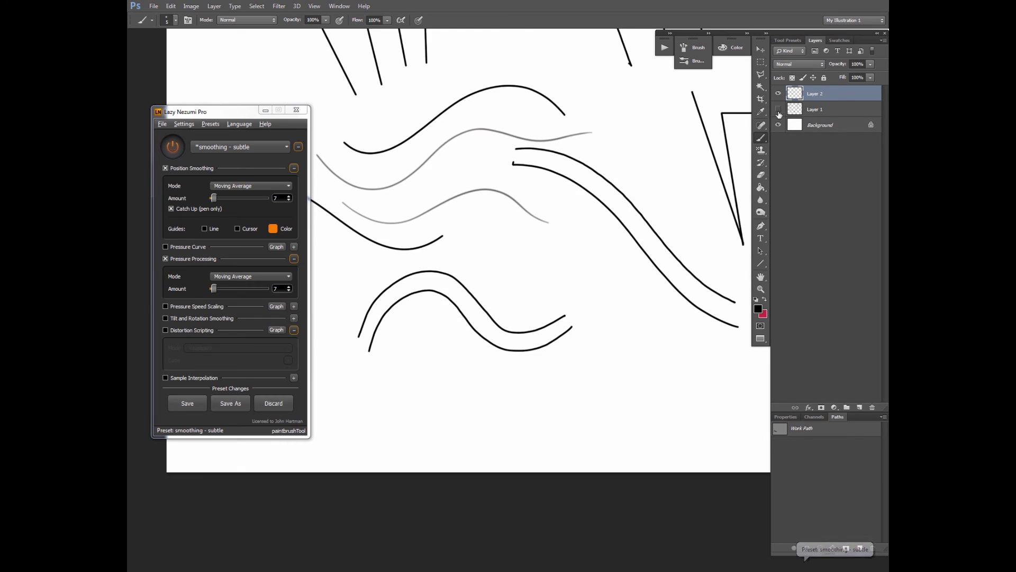
mouse_move(521, 237)
left_mouse_down()
mouse_move(604, 472)
mouse_move(588, 477)
mouse_move(579, 356)
mouse_move(585, 367)
mouse_move(601, 351)
left_mouse_up()
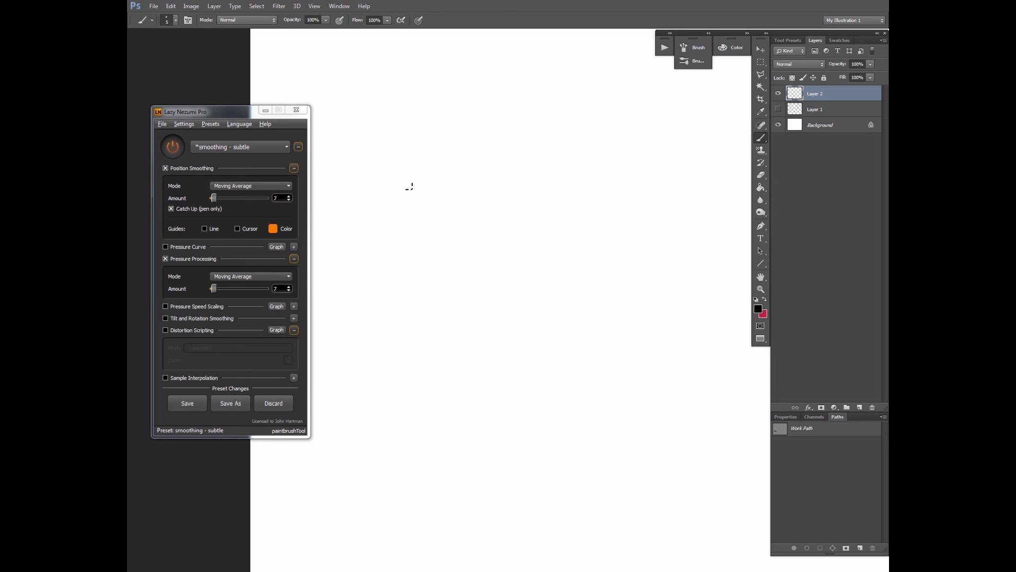
left_click_drag(421, 202, 561, 390)
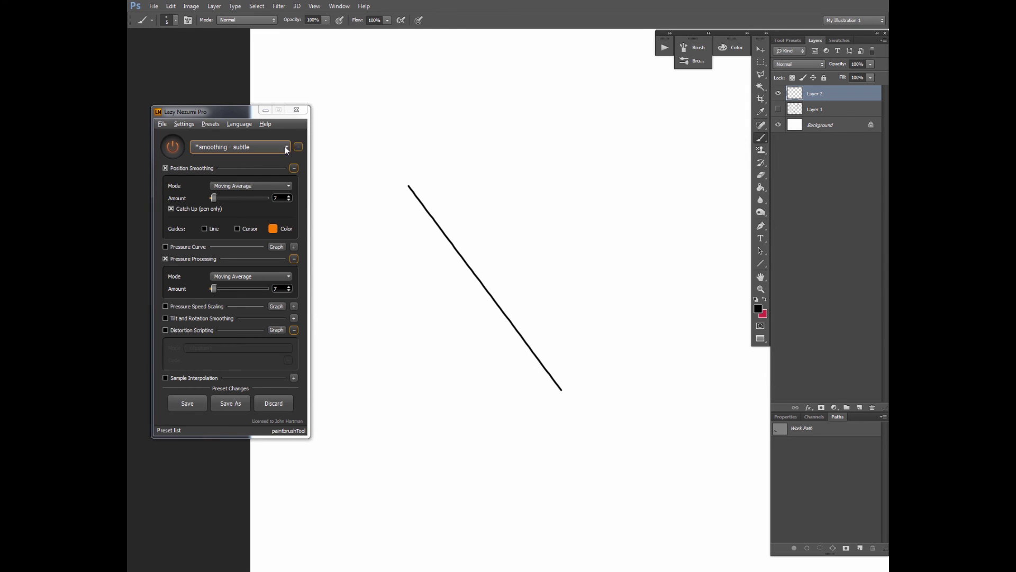
Use 'smoothing - pulled string' at string length 21 to draw a second parallel diagonal line
left_click(240, 147)
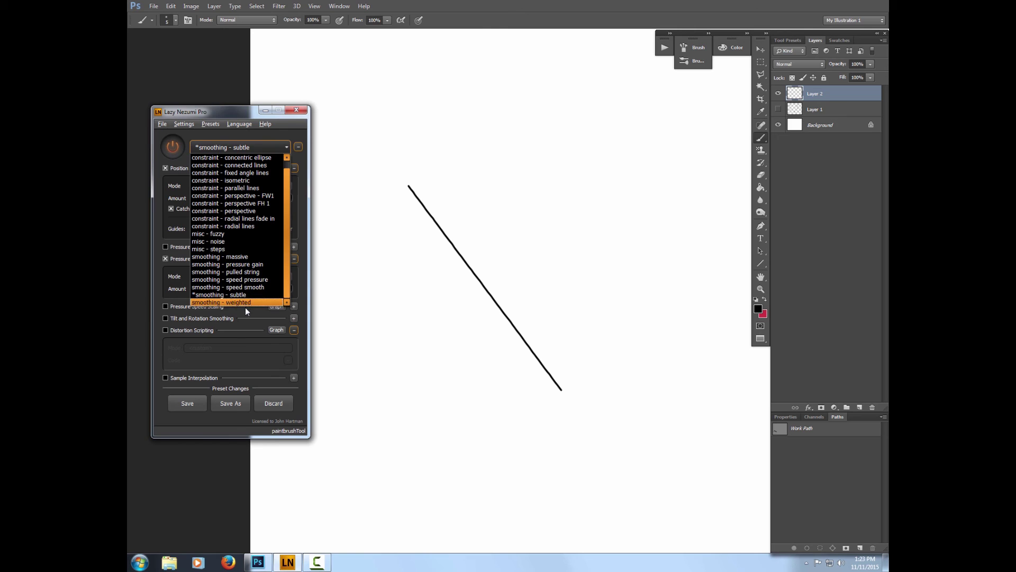
left_click(248, 272)
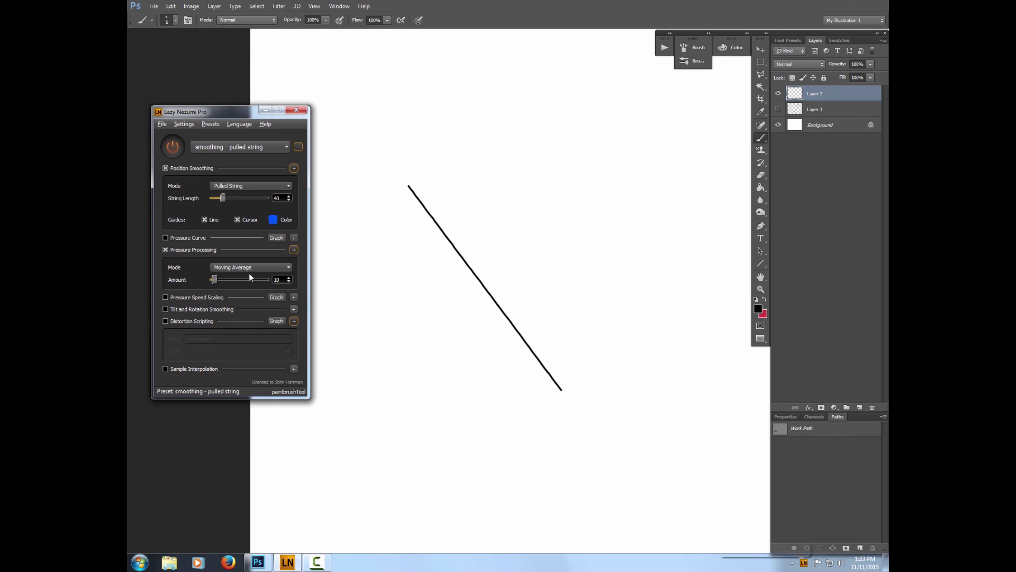
left_click_drag(223, 198, 222, 198)
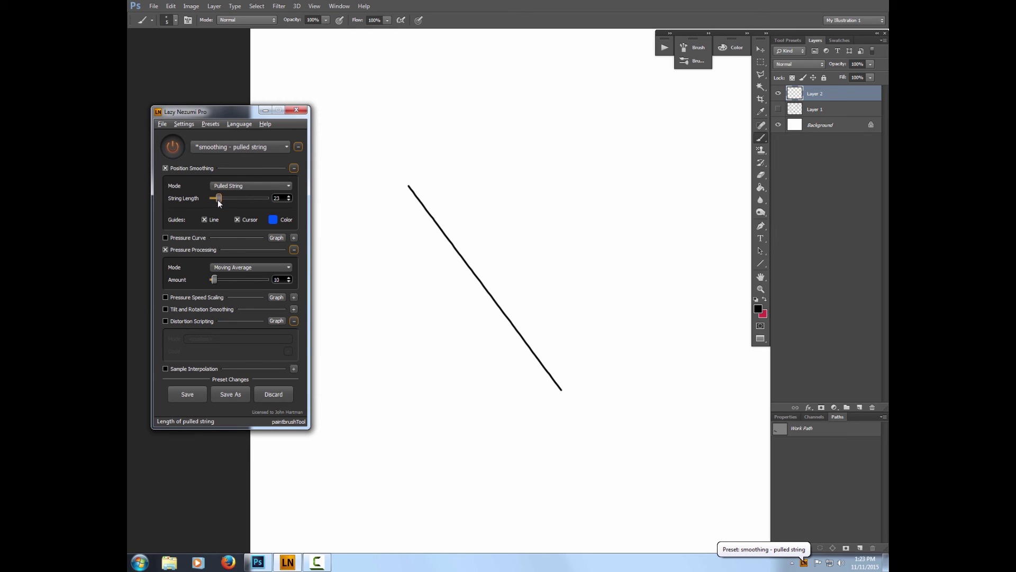
left_click_drag(219, 203, 220, 199)
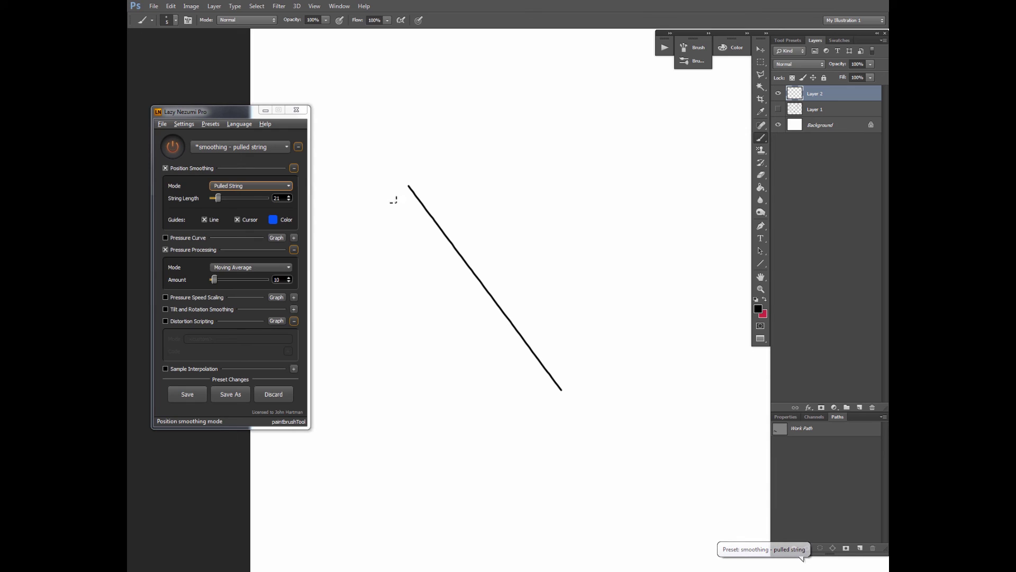
left_click_drag(393, 201, 533, 404)
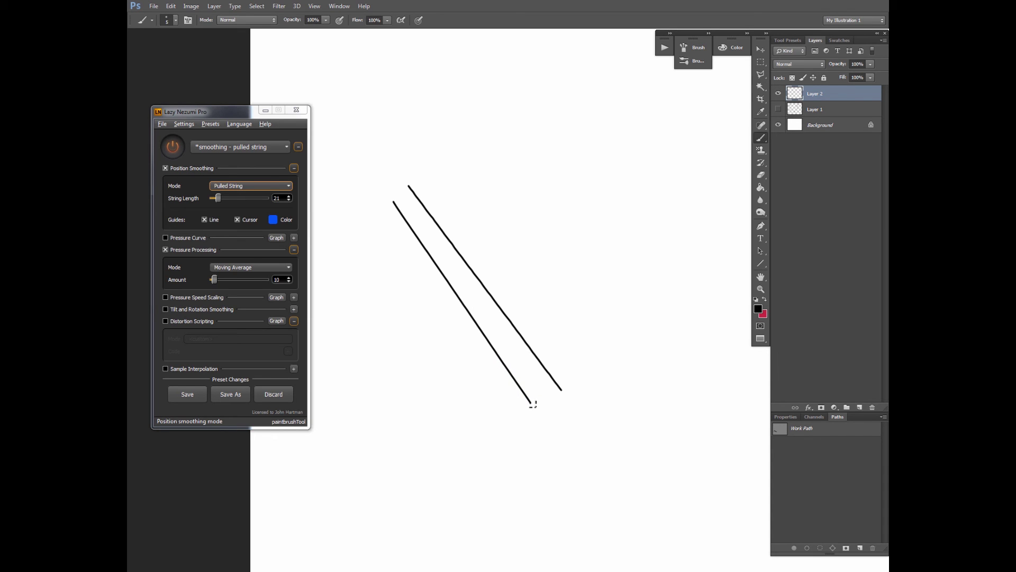
Switch Lazy Nezumi to 'constraint - radial lines' and draw a long diagonal line from its centre
left_click(284, 147)
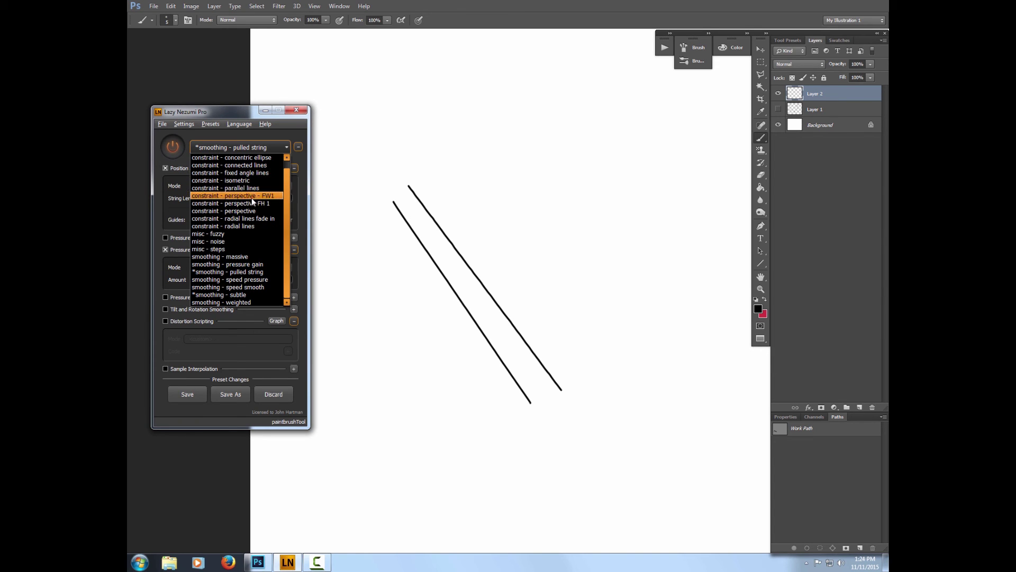
left_click(245, 226)
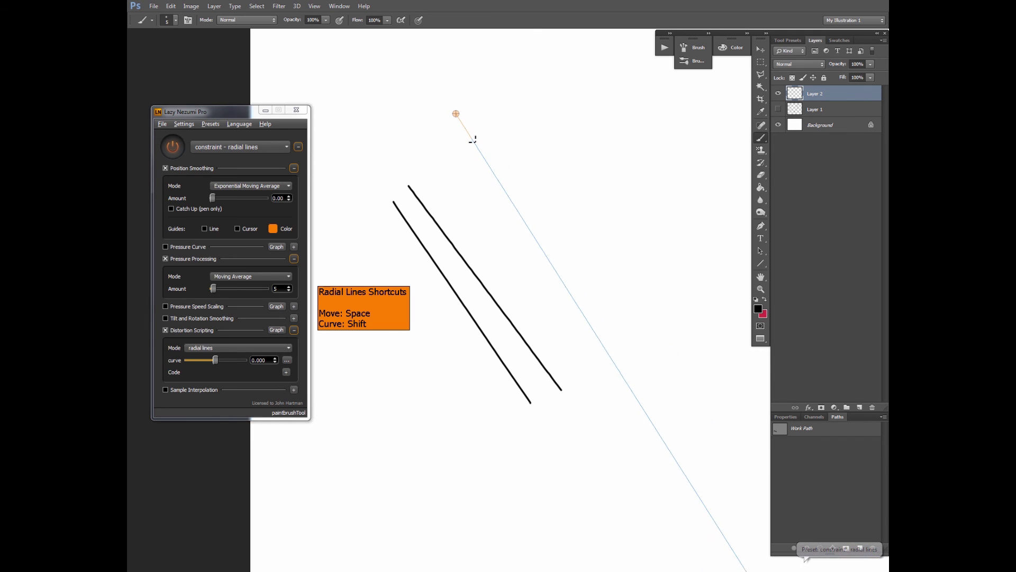
mouse_move(472, 140)
left_mouse_down()
mouse_move(646, 411)
mouse_move(658, 459)
left_mouse_up()
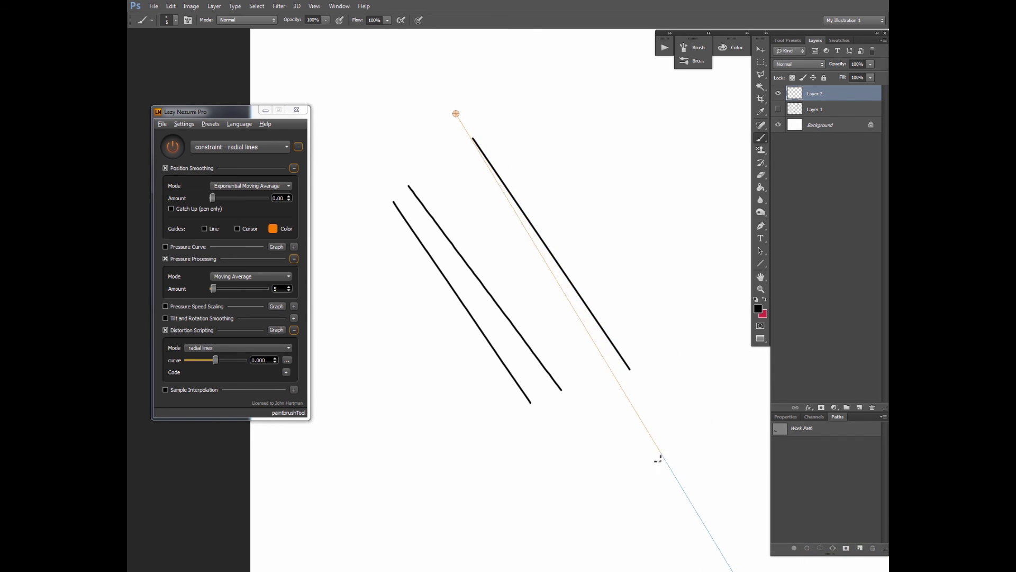
Switch to the Pencil Lines 6 brush, move the radial centre and draw a thin grey radial line
left_click(789, 39)
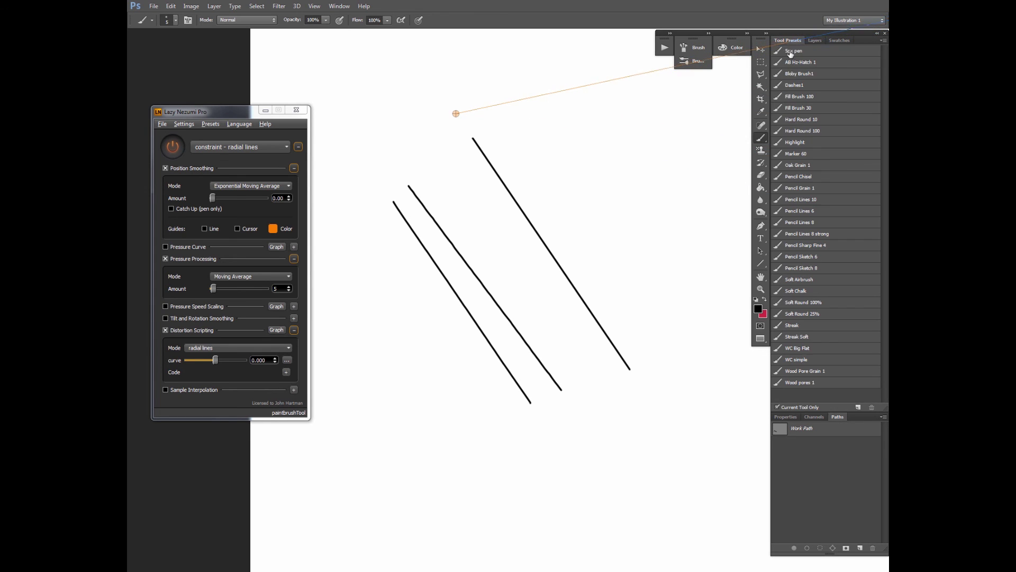
left_click(813, 212)
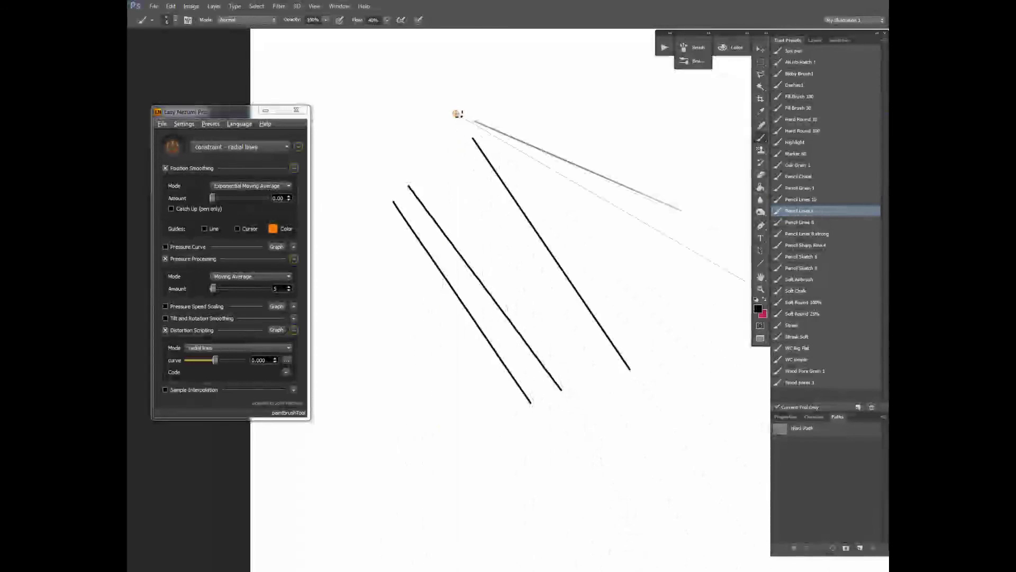
left_click_drag(455, 114, 449, 152)
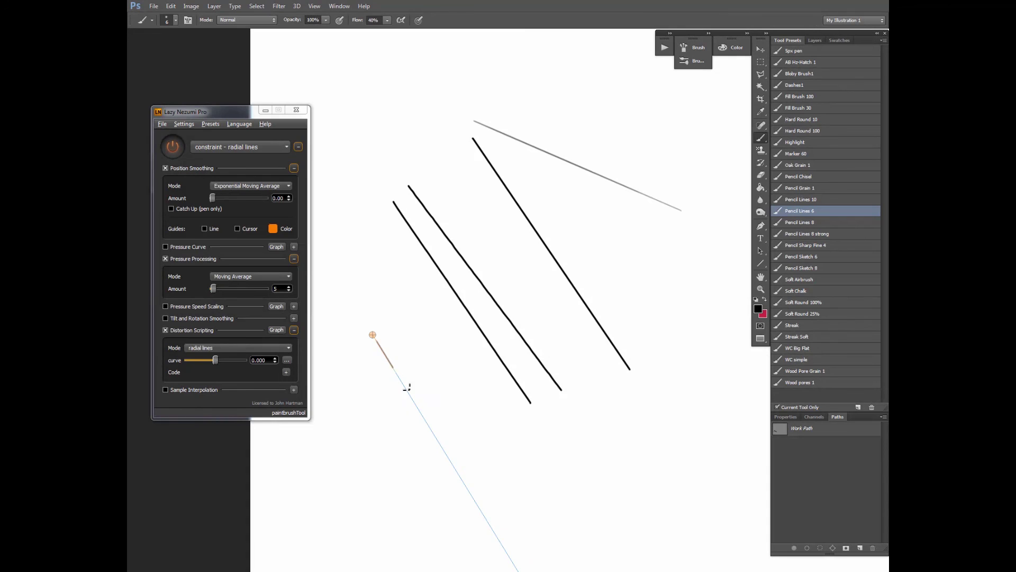
left_click_drag(457, 471, 517, 544)
left_click_drag(527, 336, 412, 142)
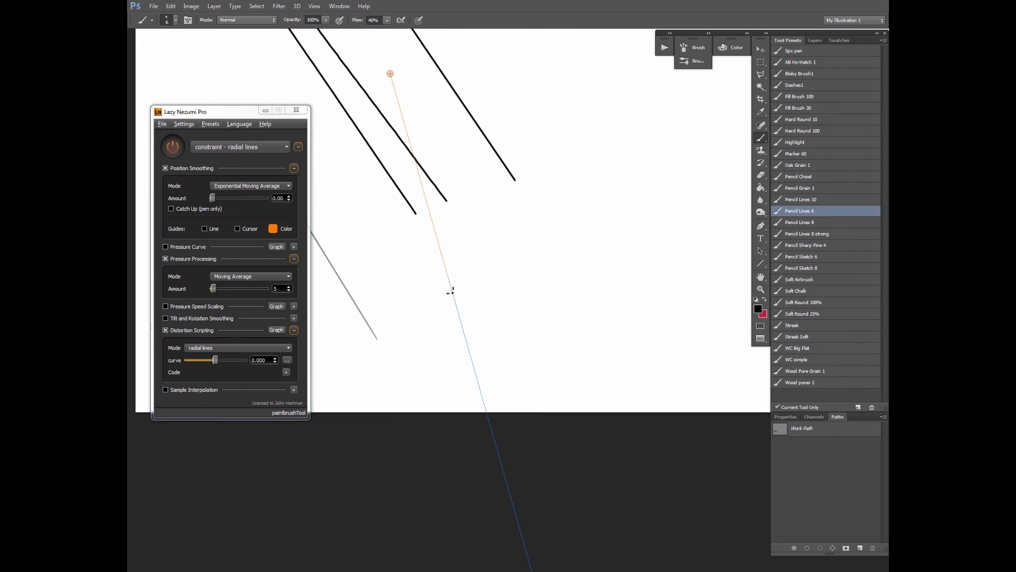
Select 'constraint - concentric ellipse', place its centre right of the lines and draw two concentric circles
mouse_move(396, 65)
left_mouse_down()
mouse_move(433, 240)
mouse_move(441, 235)
left_mouse_up()
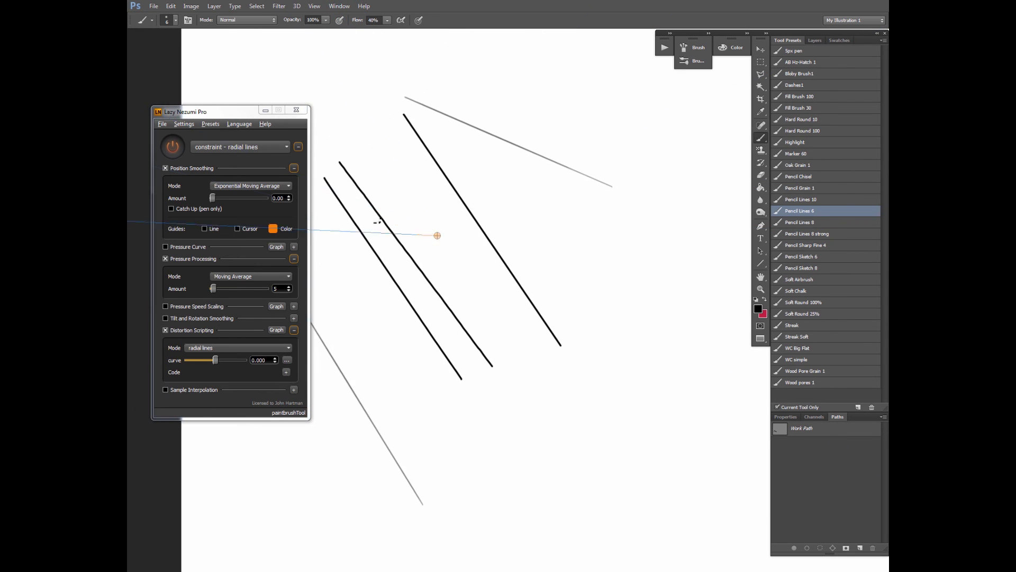
left_click(285, 147)
left_click(274, 157)
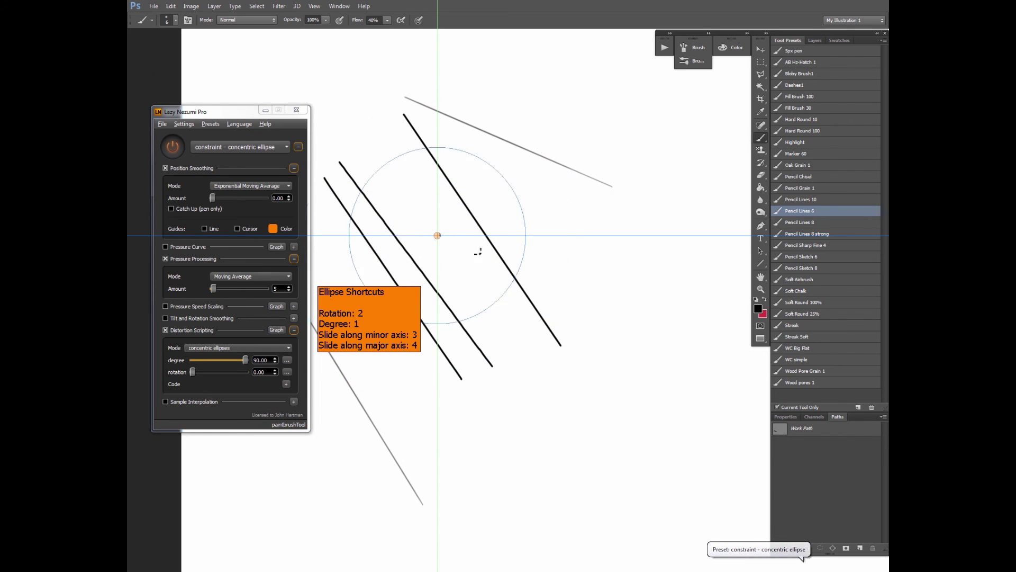
left_click_drag(439, 235, 587, 241)
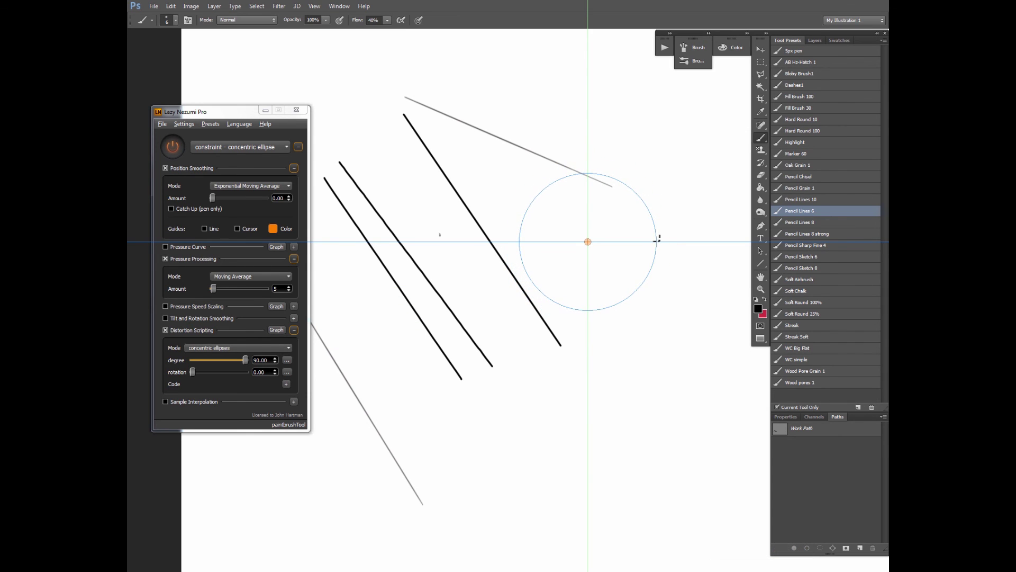
mouse_move(659, 243)
left_mouse_down()
mouse_move(586, 168)
mouse_move(514, 242)
mouse_move(599, 305)
mouse_move(653, 220)
mouse_move(604, 284)
left_mouse_up()
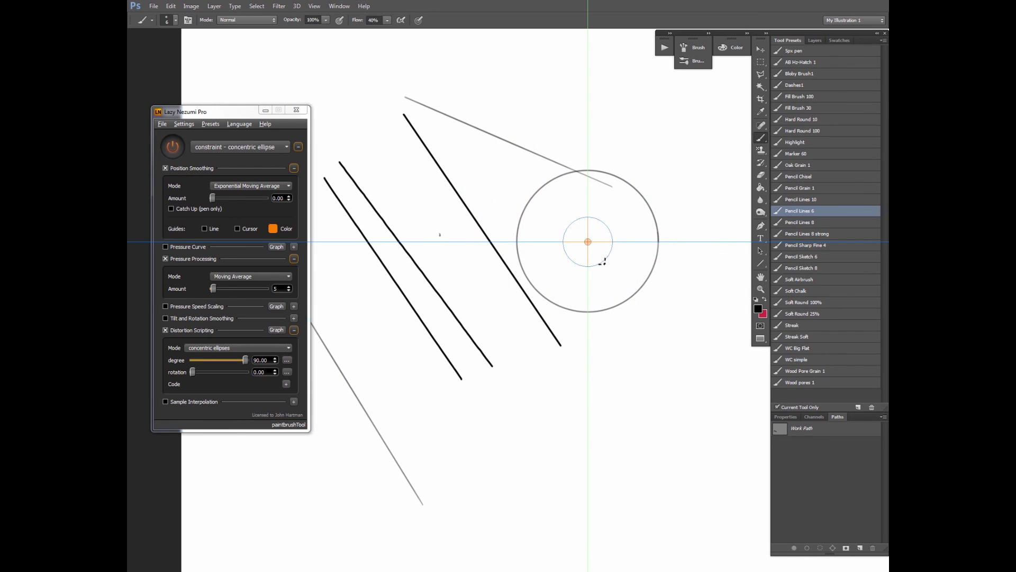
mouse_move(571, 227)
left_mouse_down()
mouse_move(617, 257)
mouse_move(611, 269)
mouse_move(592, 183)
mouse_move(570, 225)
left_mouse_up()
Lower the ellipse degree, draw two larger tilted concentric ellipses, then shift the centre
left_click_drag(246, 361, 198, 377)
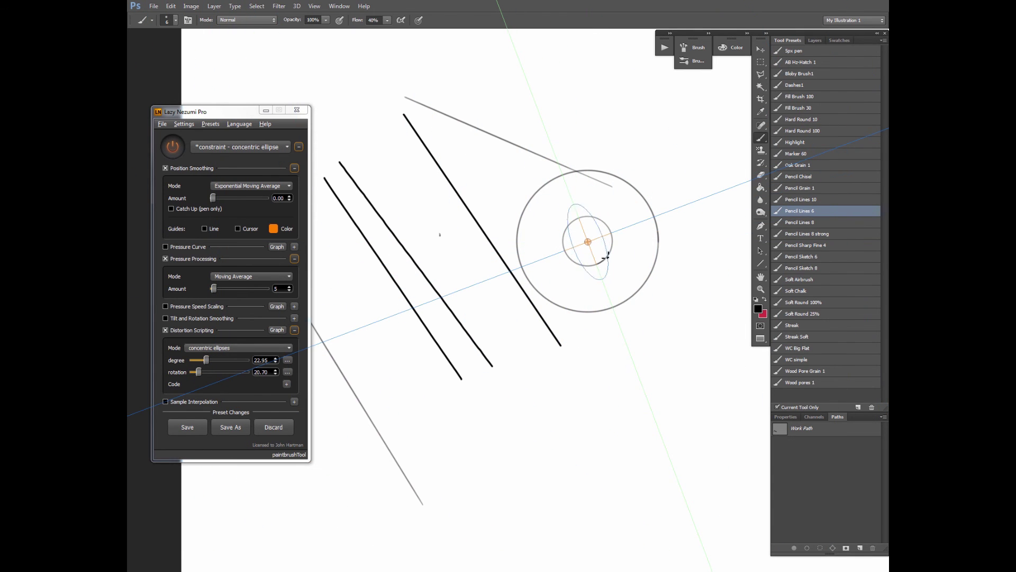
mouse_move(620, 340)
left_mouse_down()
mouse_move(608, 175)
mouse_move(511, 357)
left_mouse_up()
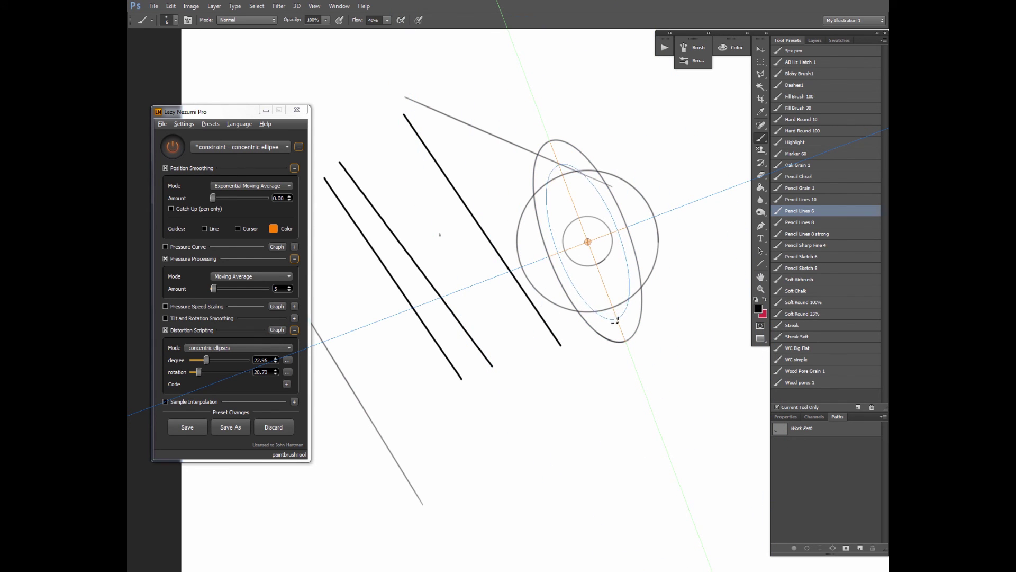
mouse_move(562, 260)
left_mouse_down()
mouse_move(630, 287)
mouse_move(561, 325)
left_mouse_up()
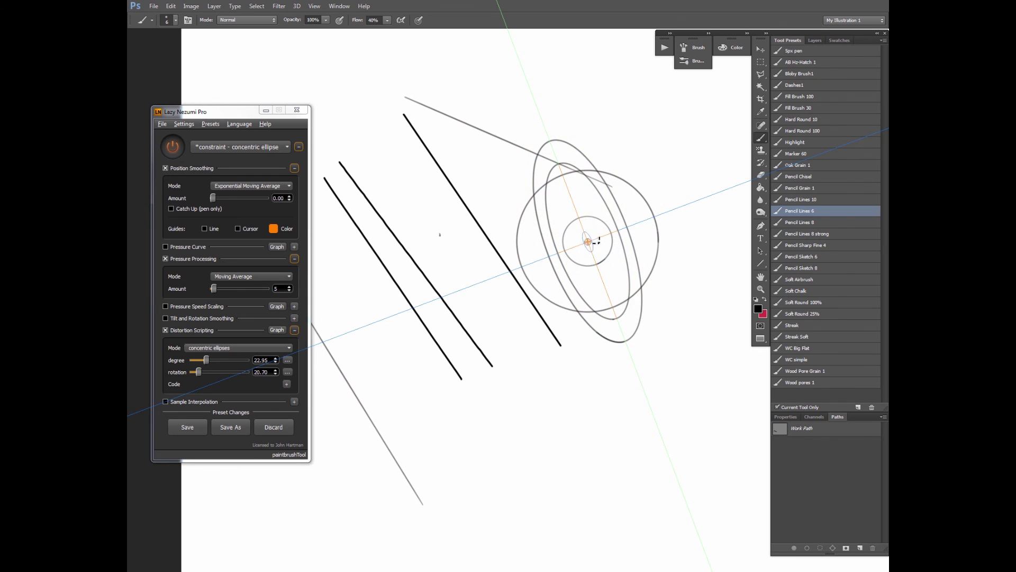
mouse_move(587, 241)
left_mouse_down()
mouse_move(573, 256)
mouse_move(533, 263)
left_mouse_up()
Move the ellipse centre below the circles and draw a narrow tilted ellipse around it
left_click_drag(533, 263, 544, 426)
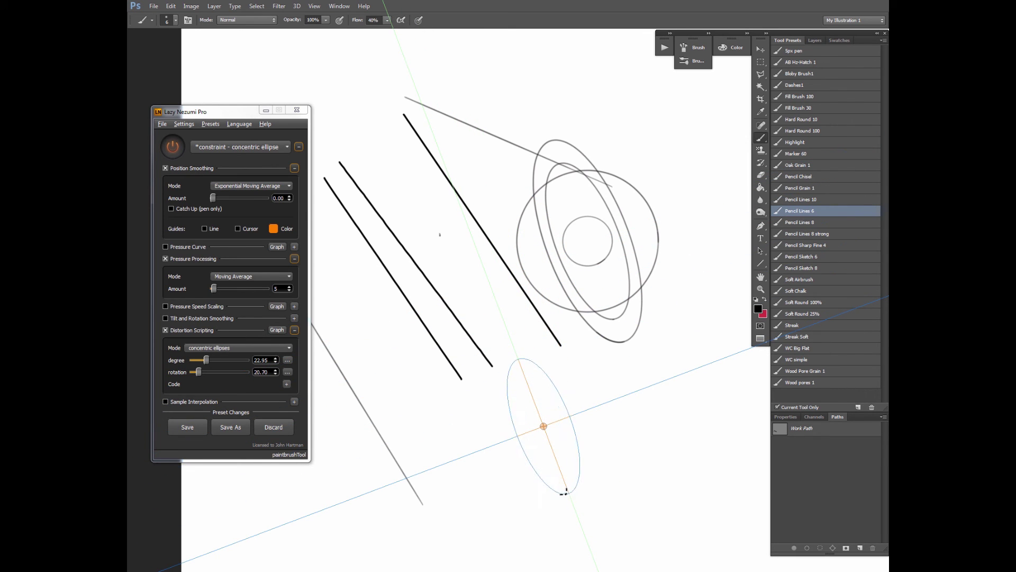
mouse_move(563, 490)
left_mouse_down()
mouse_move(524, 453)
mouse_move(518, 355)
mouse_move(573, 395)
mouse_move(571, 492)
mouse_move(535, 475)
left_mouse_up()
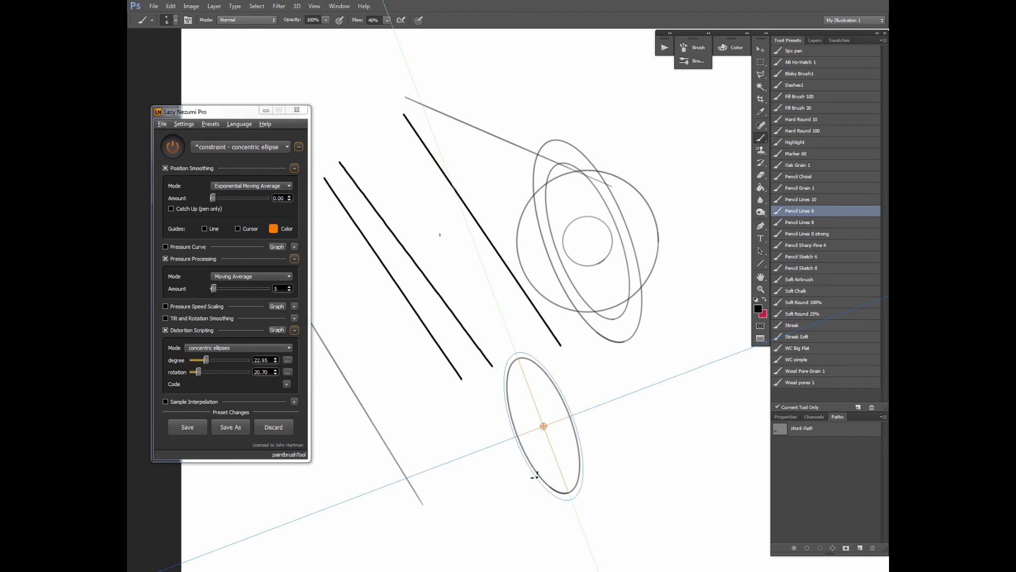